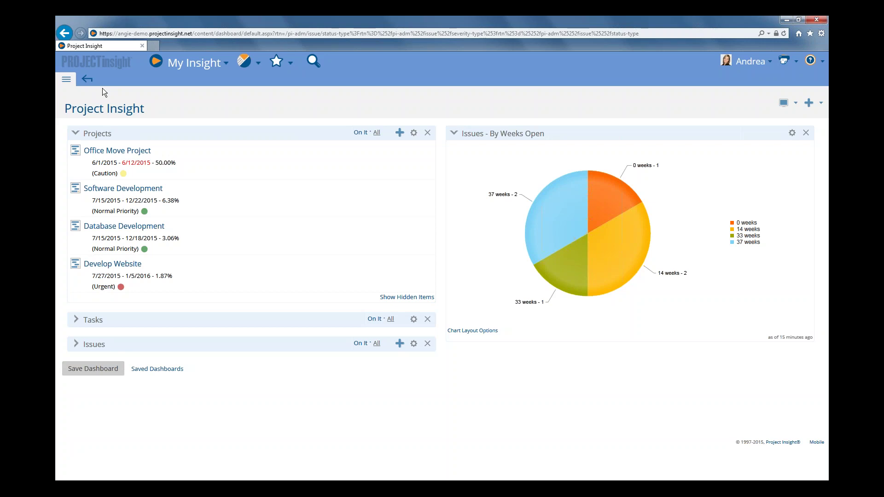
Expand the site navigation to the Administration area and open the Users list
left_click(66, 82)
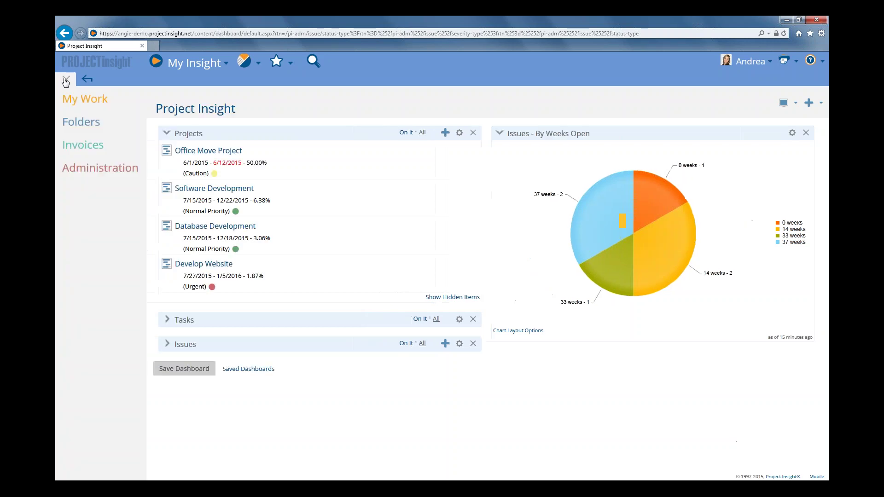
left_click(92, 170)
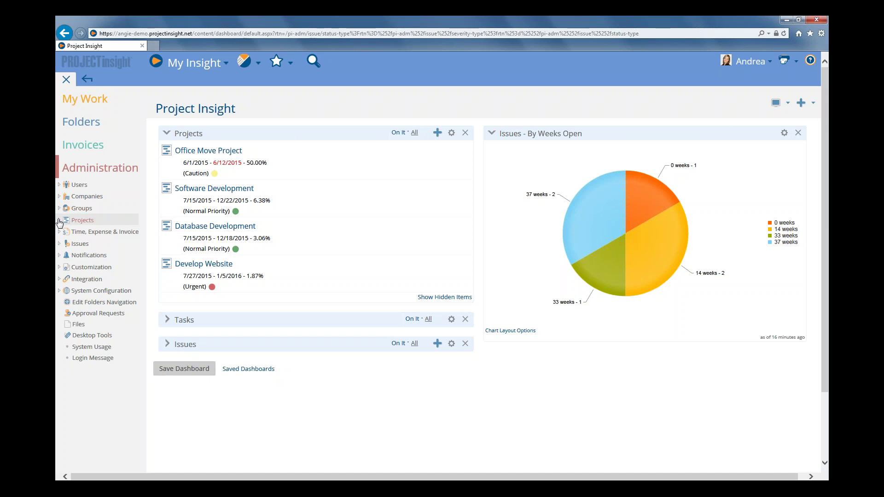
left_click(59, 185)
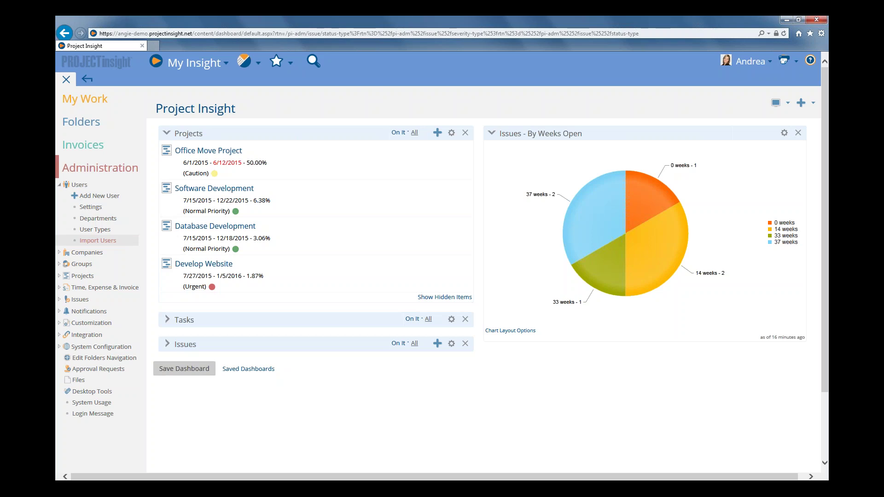
left_click(59, 184)
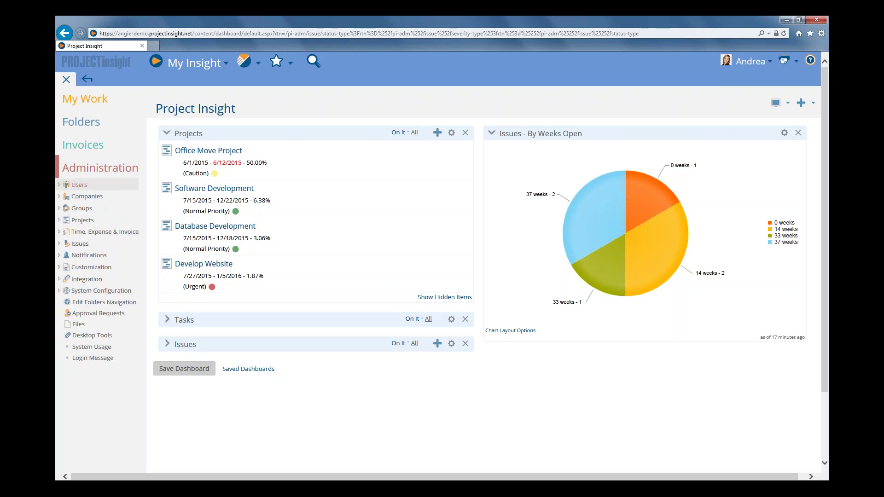
left_click(79, 186)
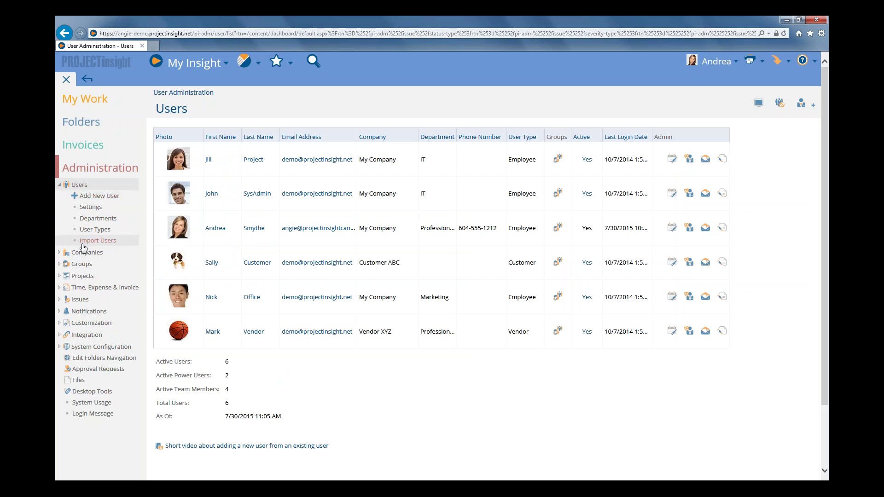
Open the Default Work Schedule page under Projects administration and collapse the site navigation
right_click(86, 277)
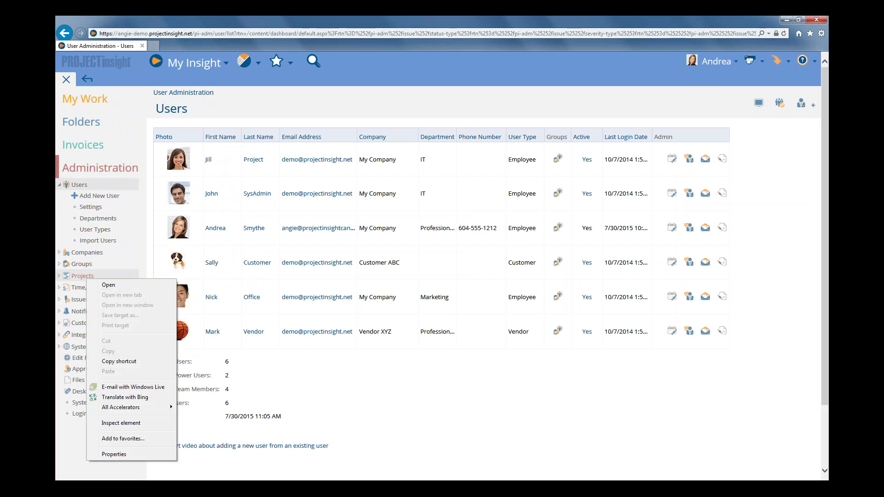
left_click(59, 276)
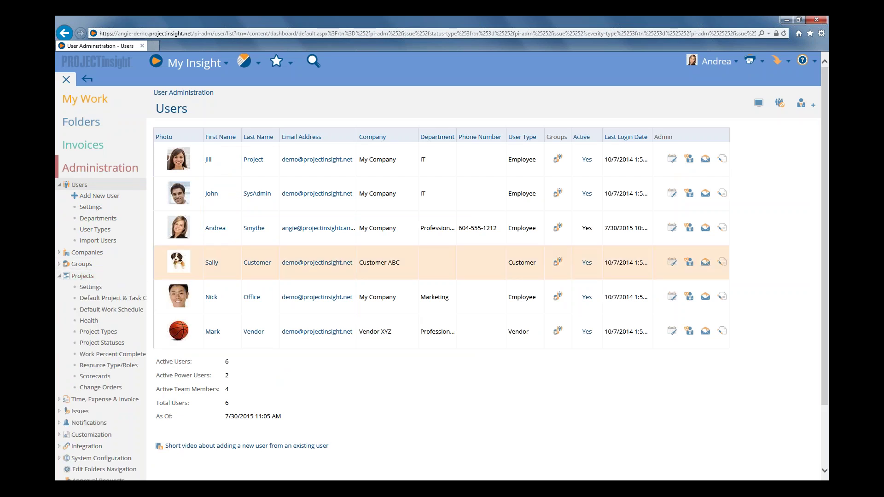
right_click(251, 124)
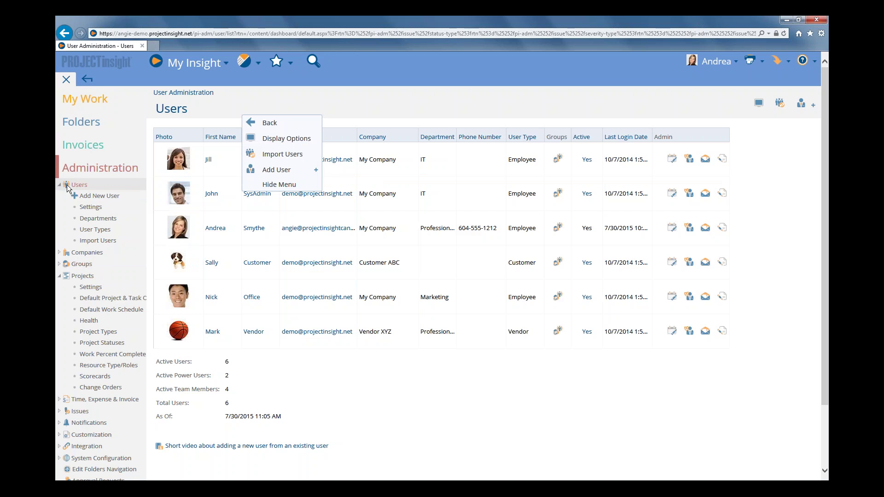
left_click(87, 174)
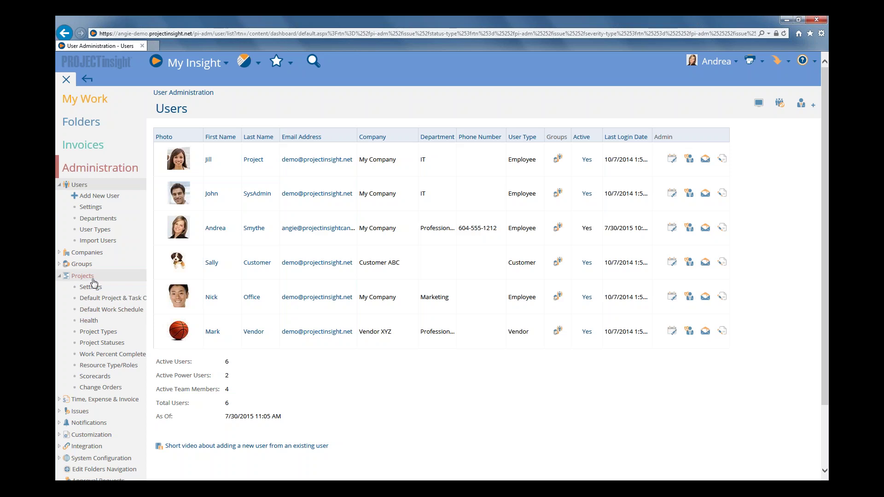
left_click(99, 310)
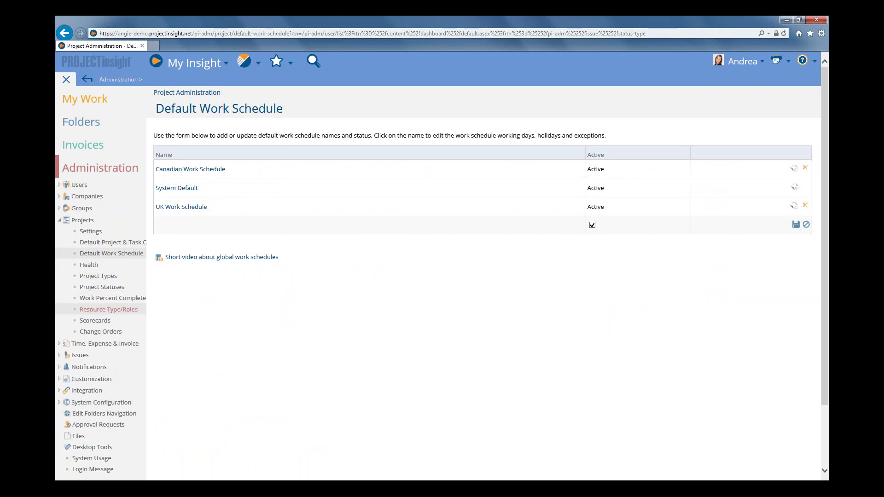
left_click(66, 80)
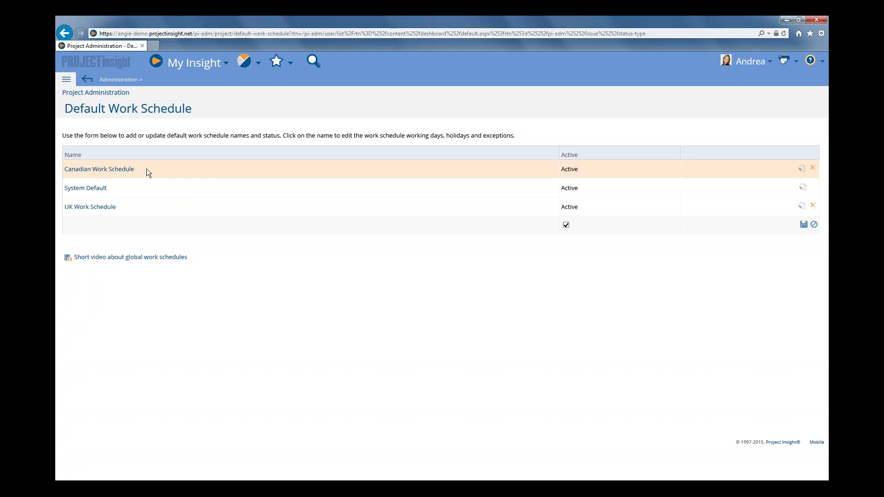
Add an active work schedule named "India work Schedule" and save it
left_click(97, 226)
type("Indi")
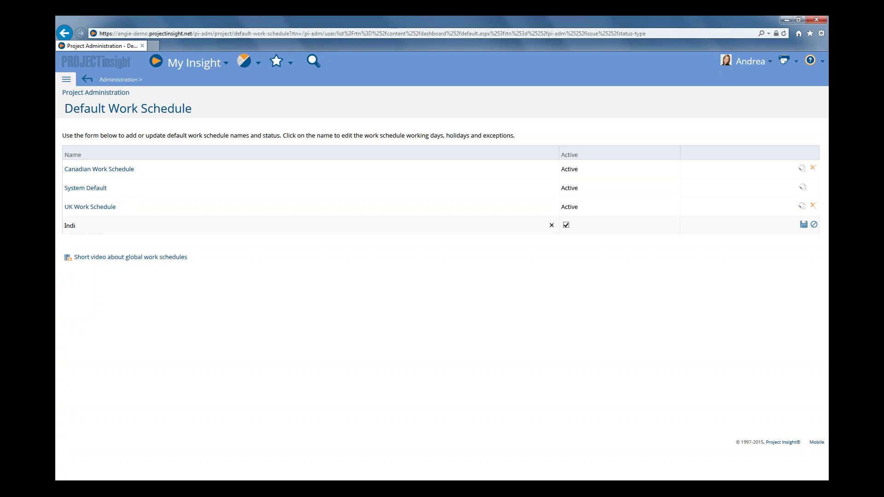
type("a work Schedule")
left_click(568, 223)
left_click(804, 226)
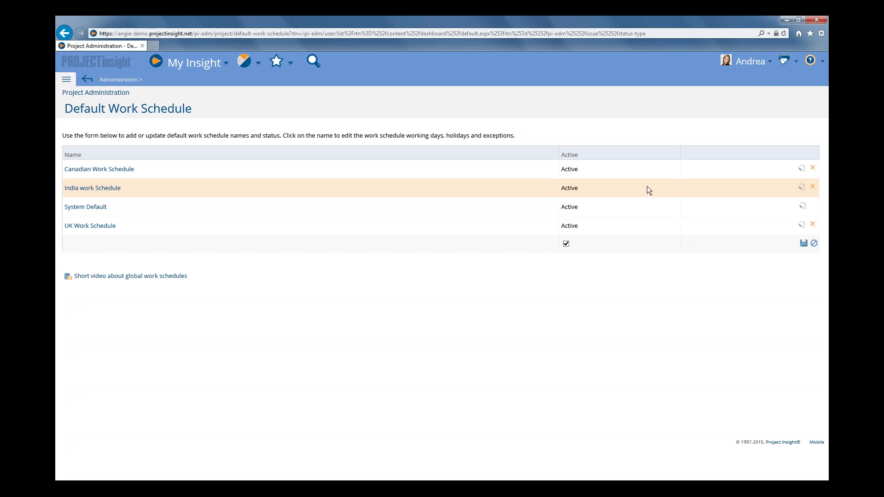
Try to correct the "w" of "work" in the India work Schedule's name
left_click(331, 190)
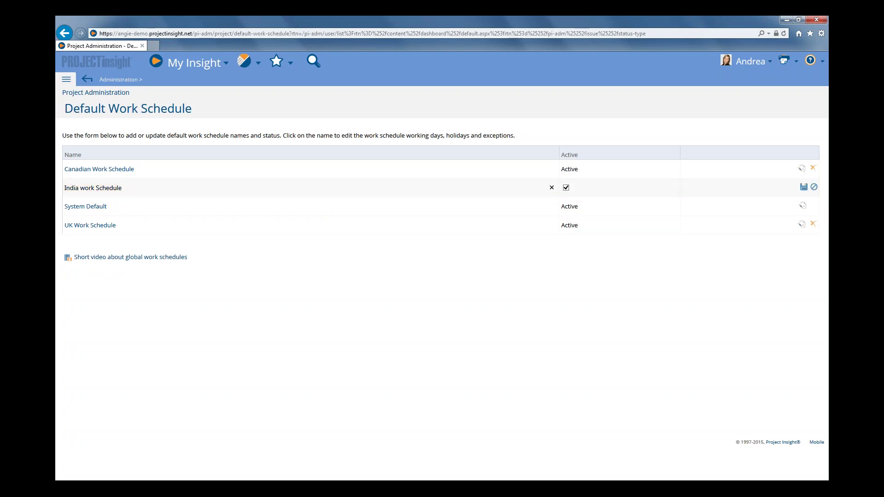
left_click(225, 191)
key("Left")
key("Left")
key("Left")
key("Left")
key("Left")
key("Left")
key("Left")
key("Left")
key("Left")
key("Return")
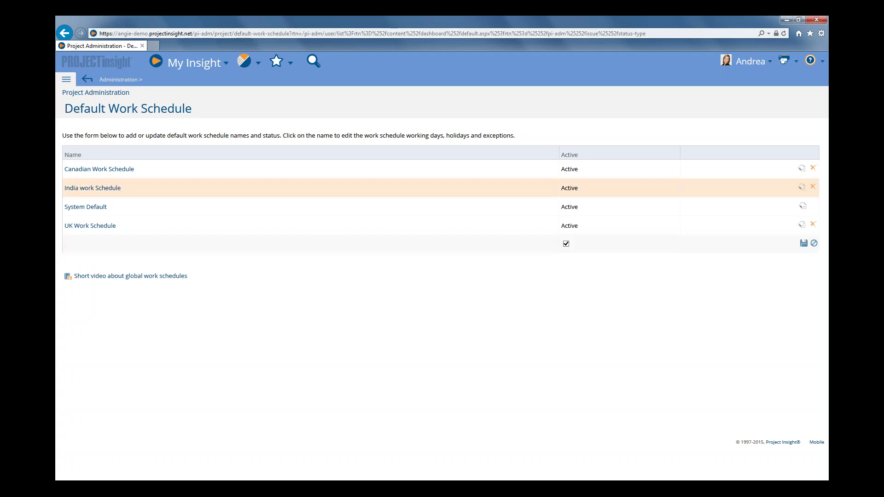
left_click(191, 186)
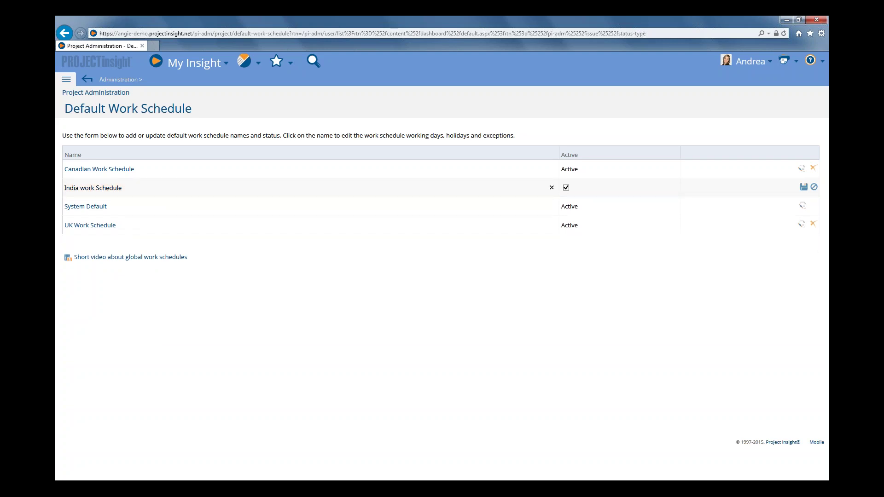
key("BackSpace")
type("w")
key("BackSpace")
type("w")
key("Return")
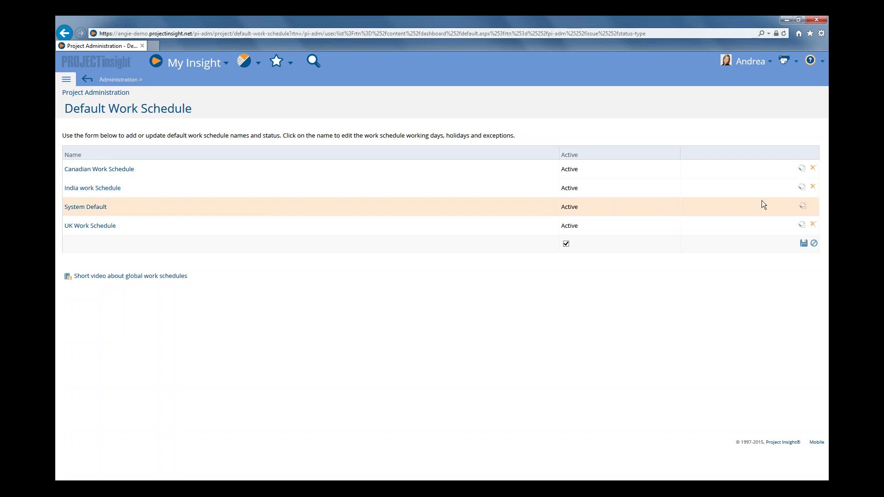
Delete the India work Schedule from the default work schedules
left_click(813, 187)
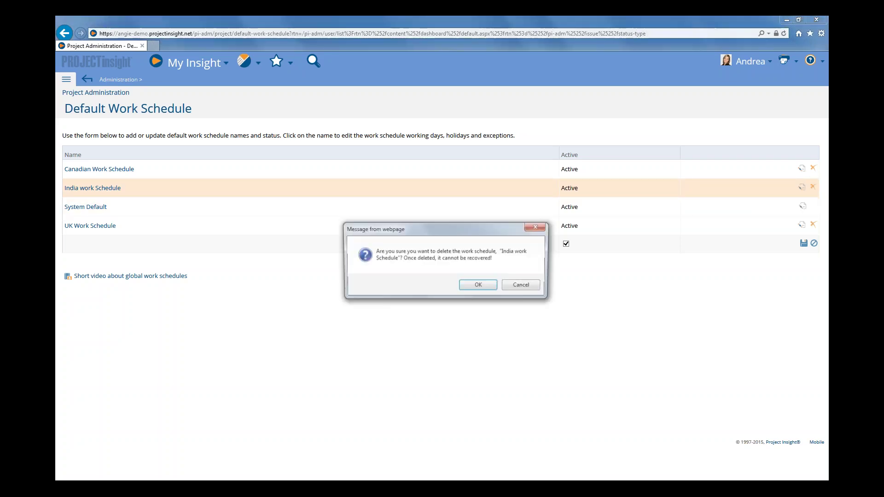
left_click(475, 287)
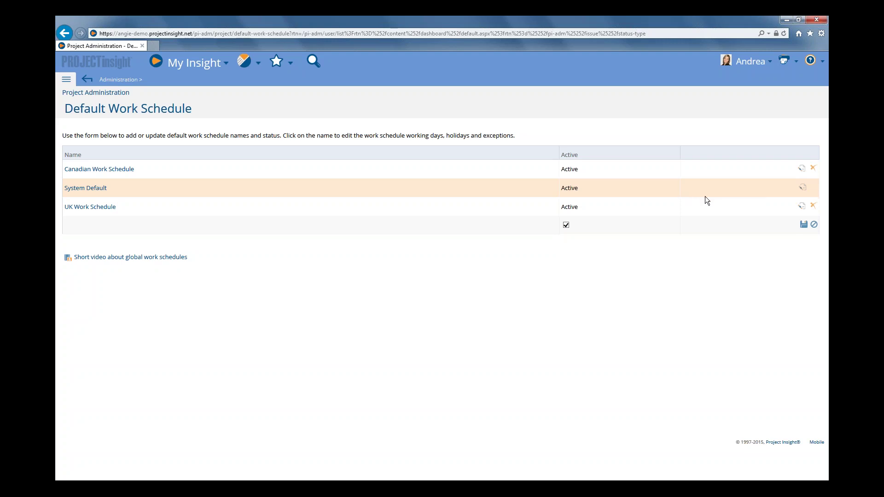
Enter "US Work Schedule" as the name of the System Default schedule and discard the edit
left_click(803, 190)
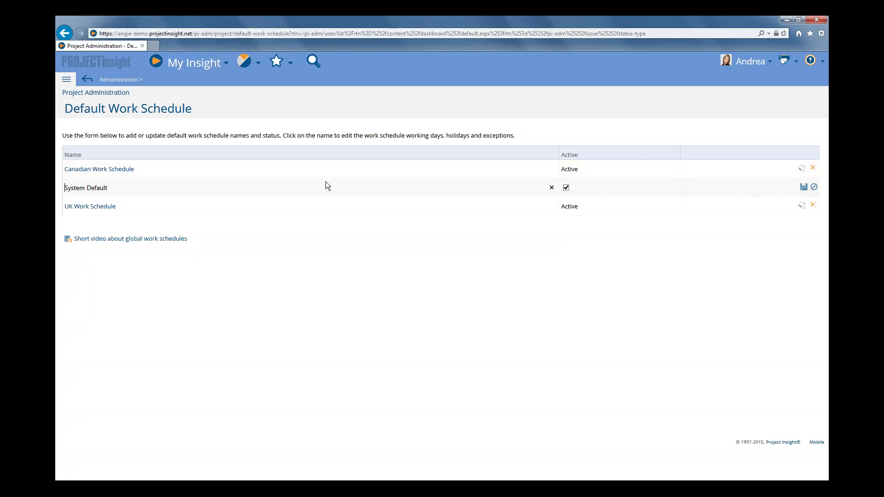
triple_click(76, 187)
type("US ork")
key("BackSpace")
key("BackSpace")
key("BackSpace")
type("Work Schedule")
left_click(814, 187)
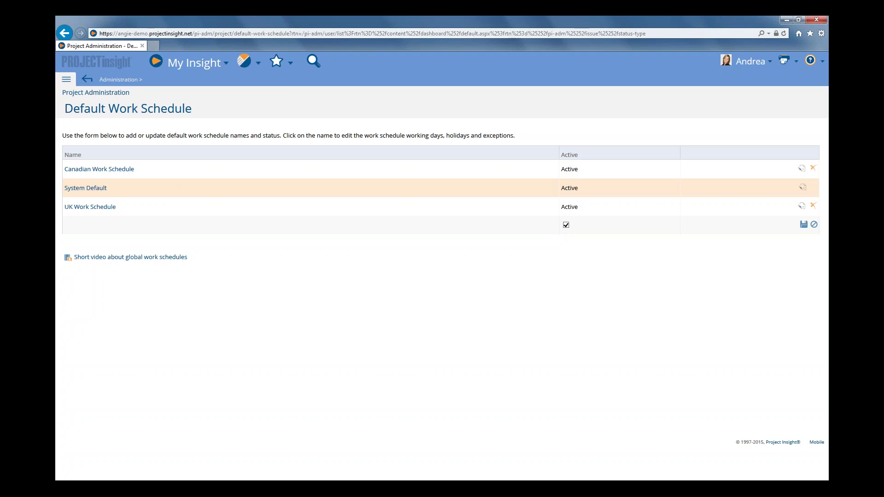
Open the System Default work schedule and examine its default weekday hours, workday length and FTE hours
left_click(80, 189)
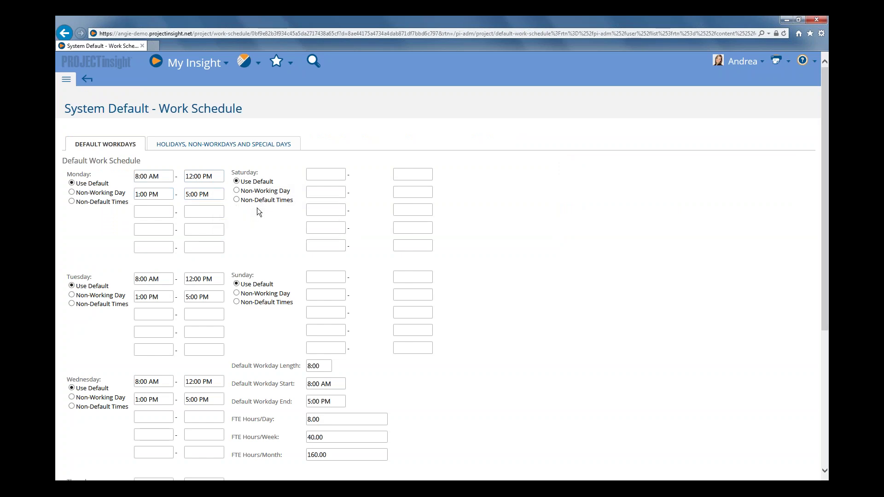
scroll(258, 211, "down", 5)
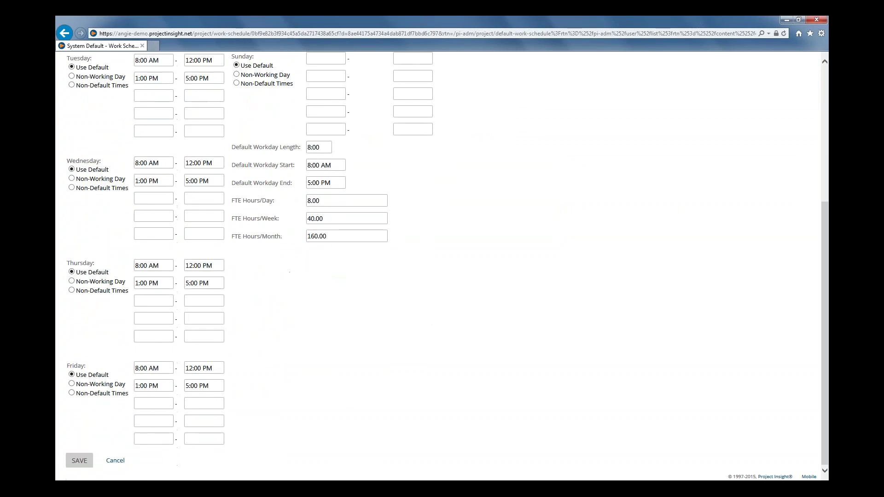
scroll(271, 262, "up", 5)
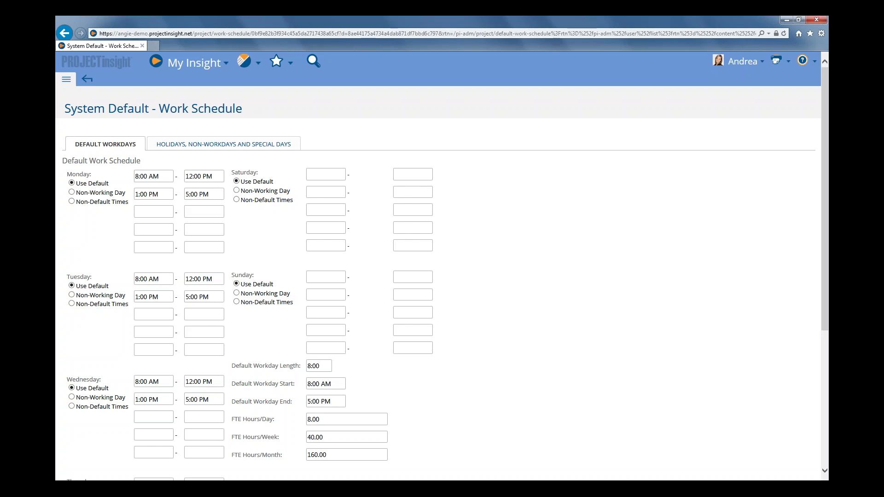
scroll(405, 274, "down", 3)
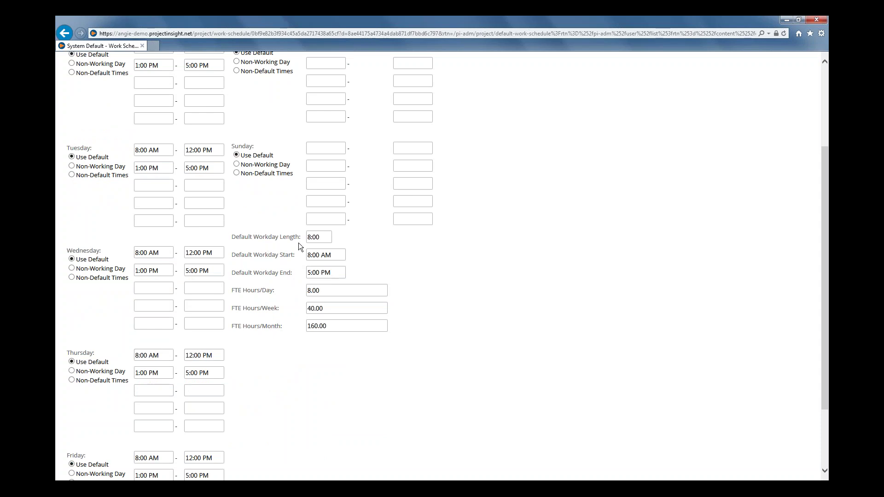
scroll(283, 198, "up", 2)
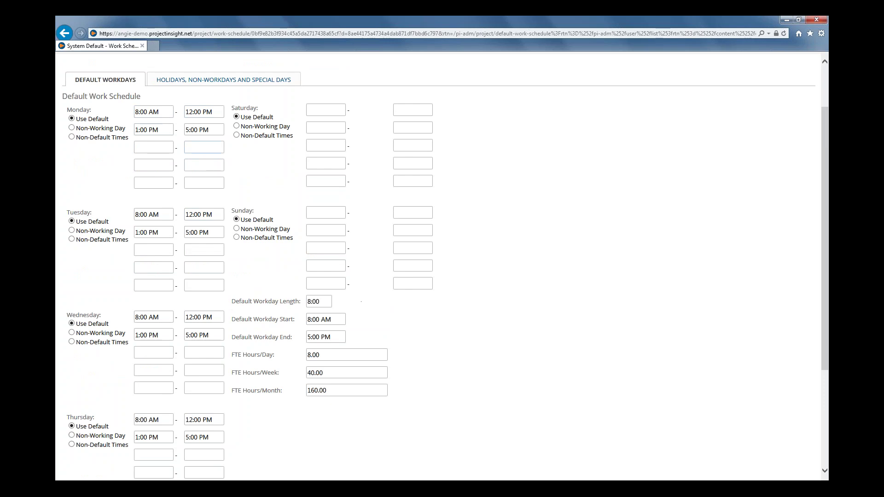
Add a Holiday entry for 1/1/2016 to the System Default schedule's holidays, non-workdays and special days
left_click(217, 81)
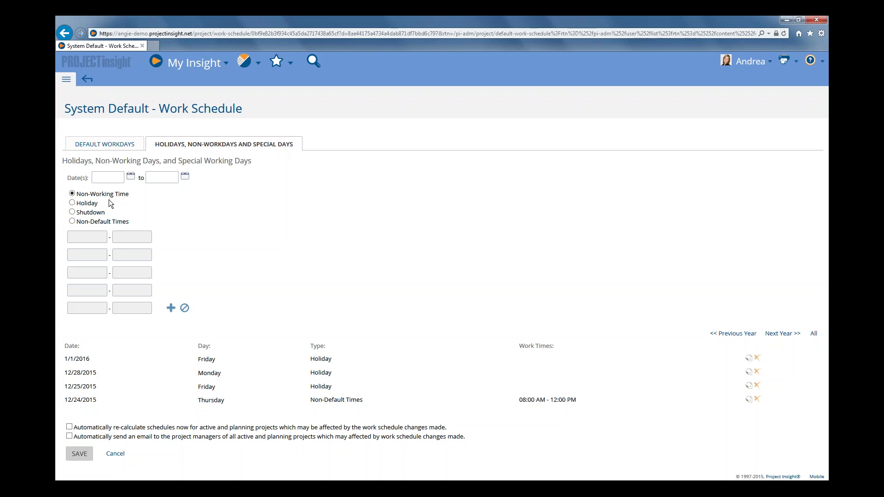
left_click(131, 177)
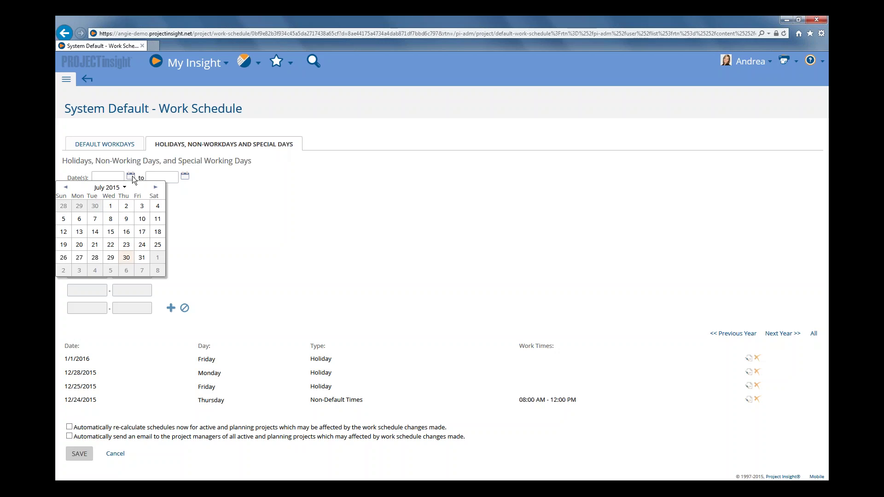
left_click(155, 187)
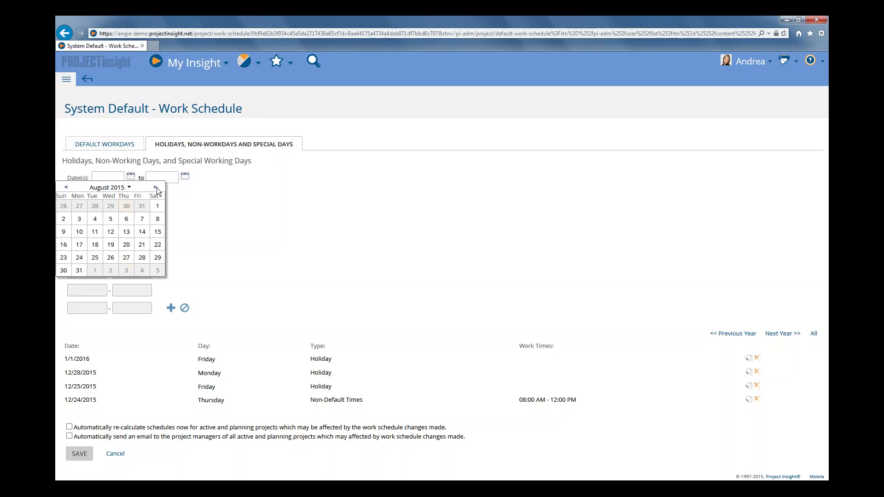
left_click(156, 187)
left_click(156, 187)
left_click(156, 187)
left_click(155, 188)
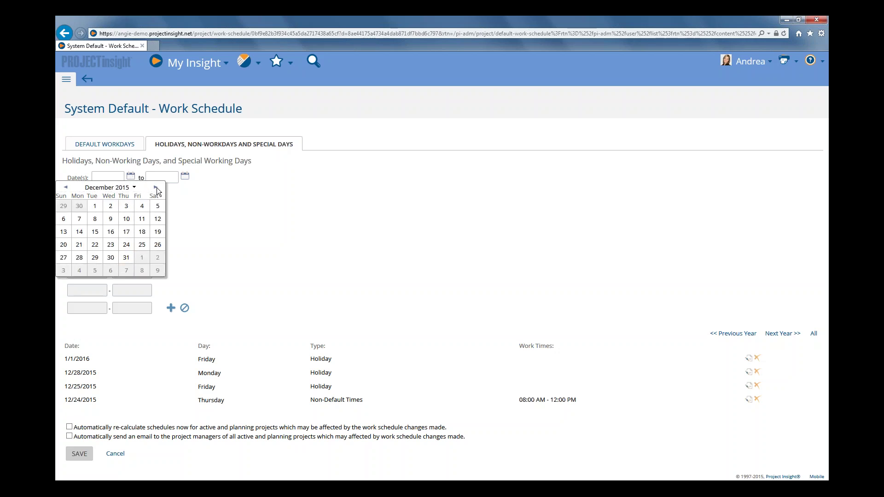
left_click(156, 188)
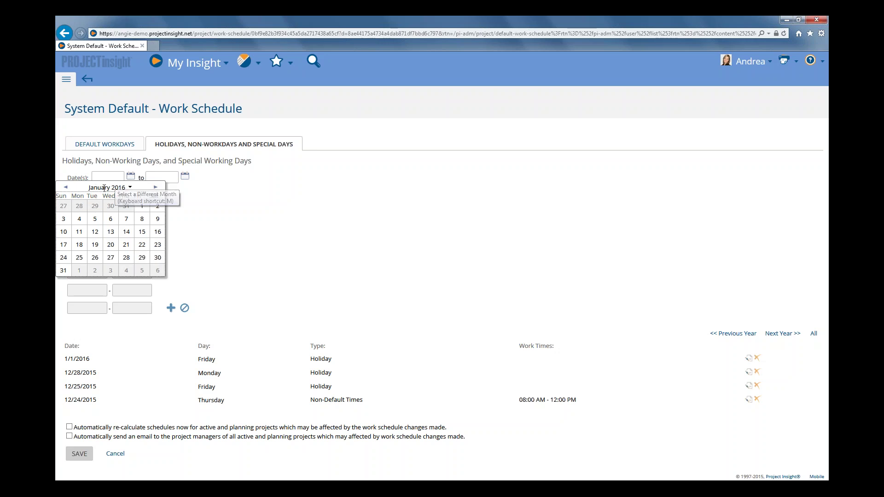
left_click(142, 206)
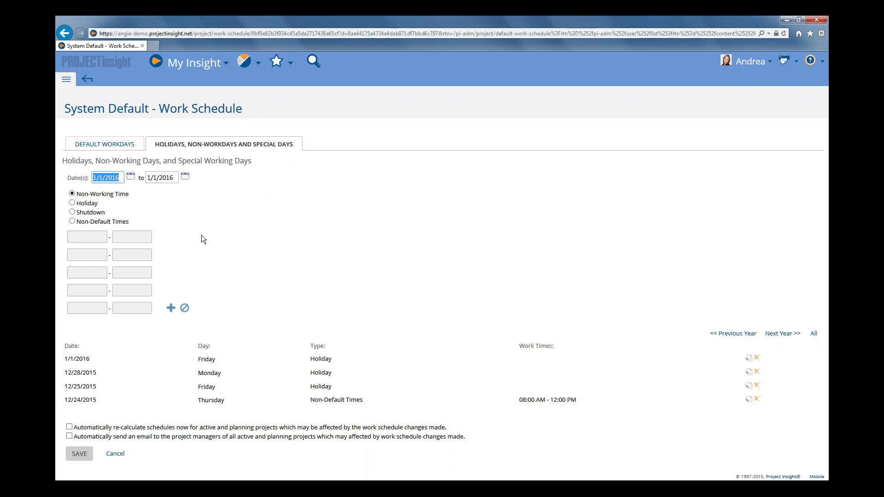
left_click(72, 203)
left_click(171, 308)
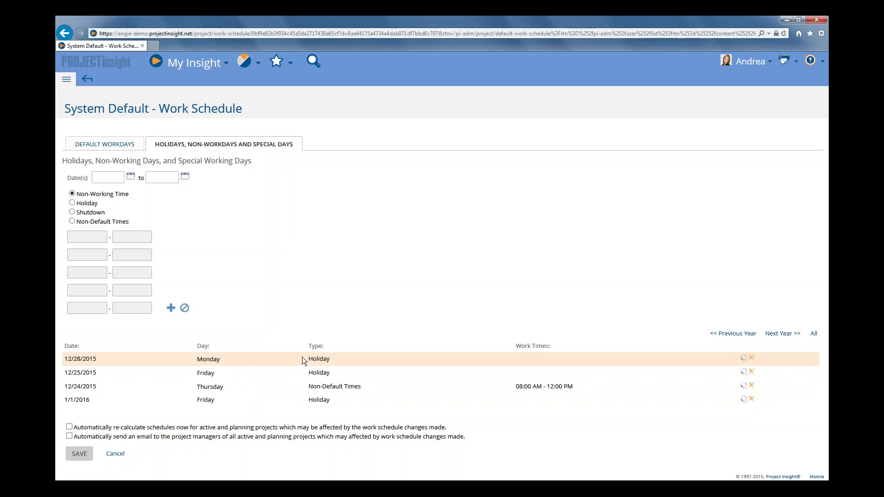
Delete the 12/28/2015 holiday from the System Default schedule
left_click(752, 359)
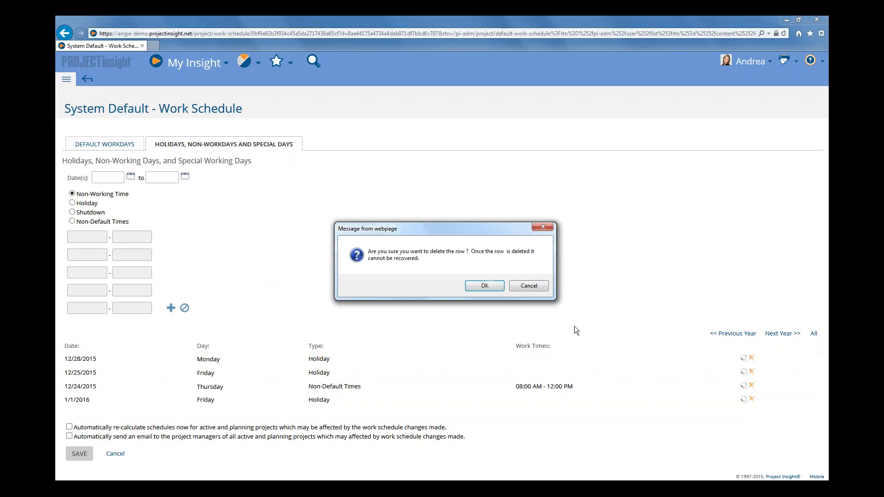
left_click(483, 286)
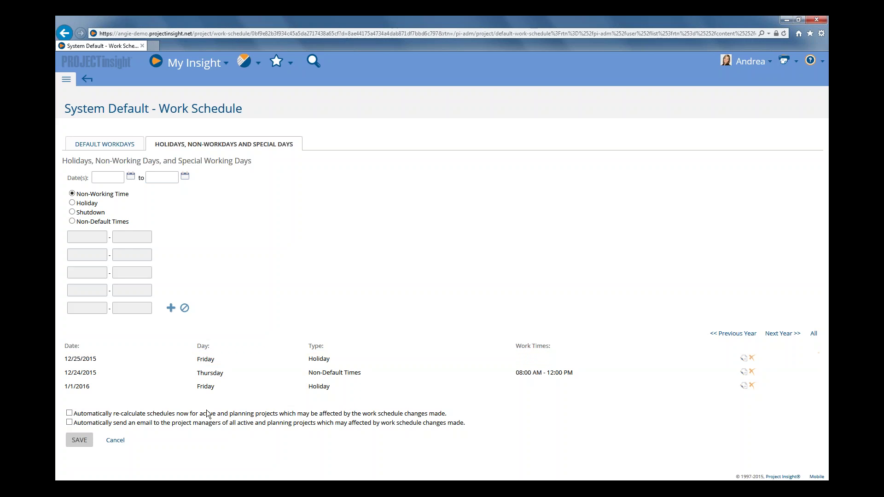
mouse_move(206, 417)
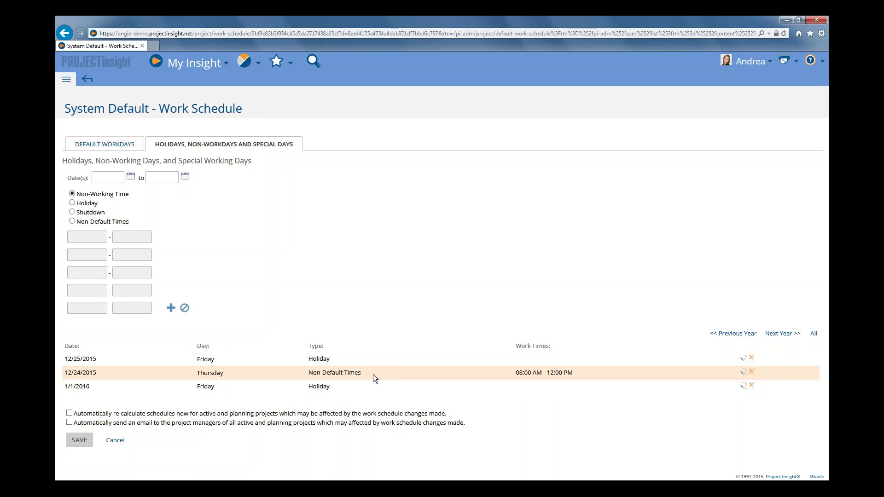
mouse_move(126, 418)
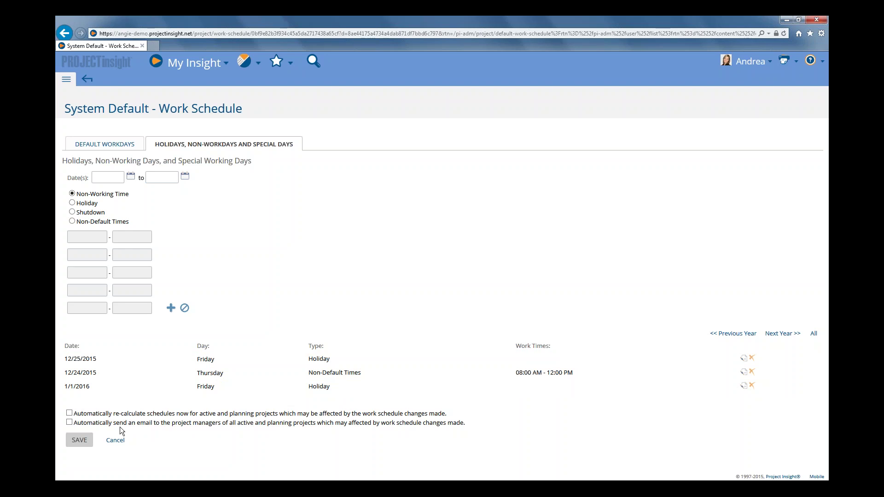
left_click(143, 414)
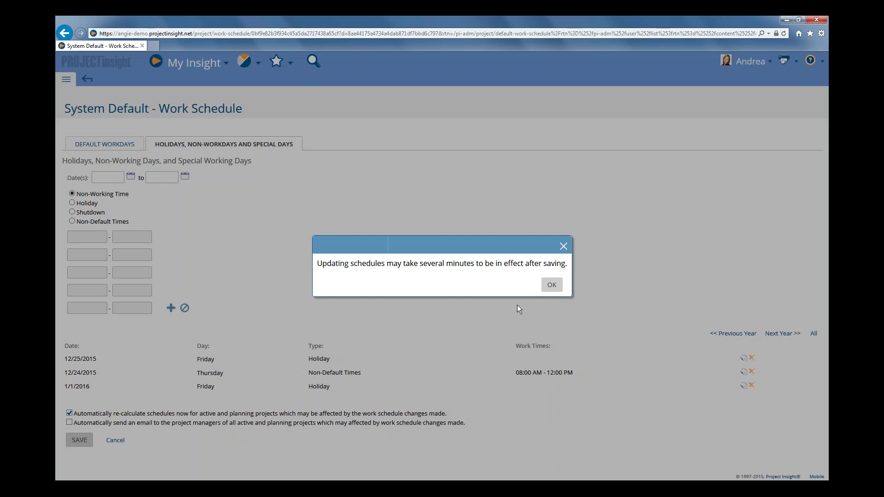
left_click(551, 285)
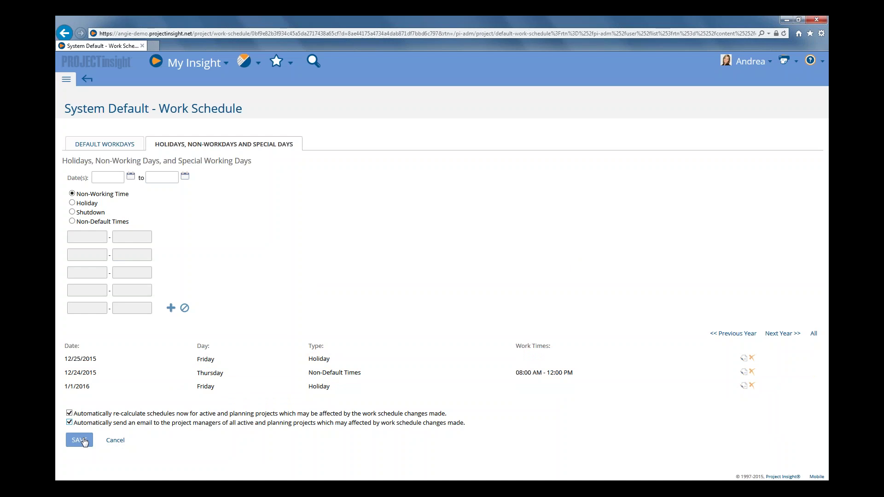
left_click(70, 413)
left_click(69, 423)
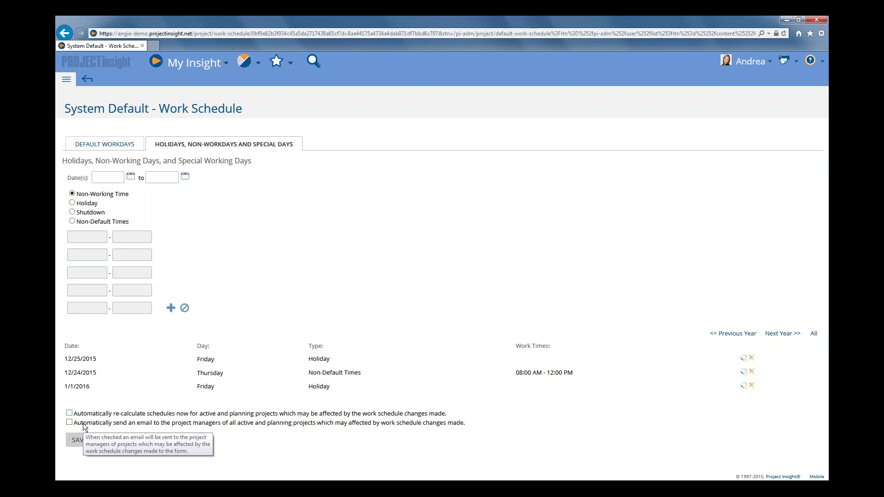
Save the System Default work schedule with automatic re-calculation and project manager emails switched off
left_click(79, 442)
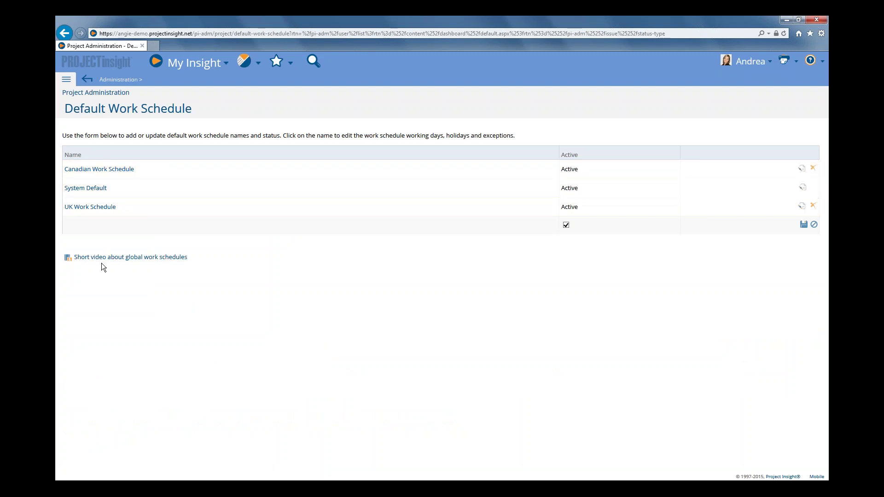
Open the resource information of the first listed user and view the schedules the work calendar can inherit from
left_click(65, 81)
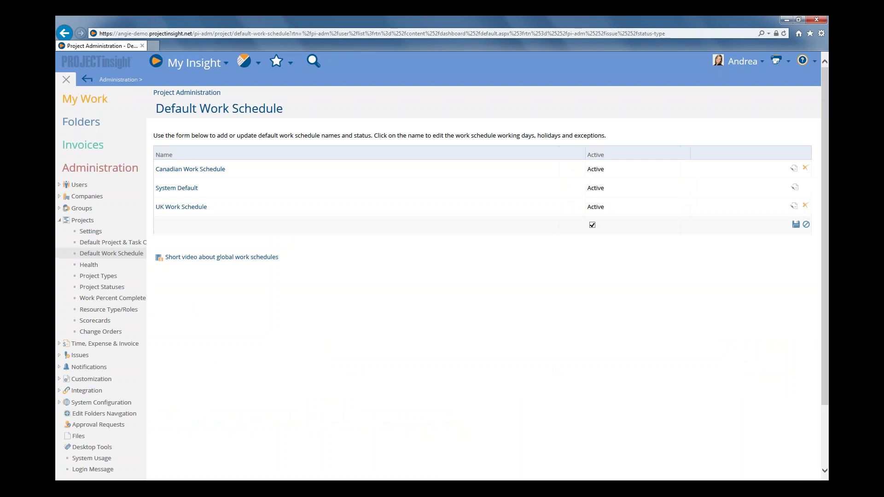
left_click(80, 186)
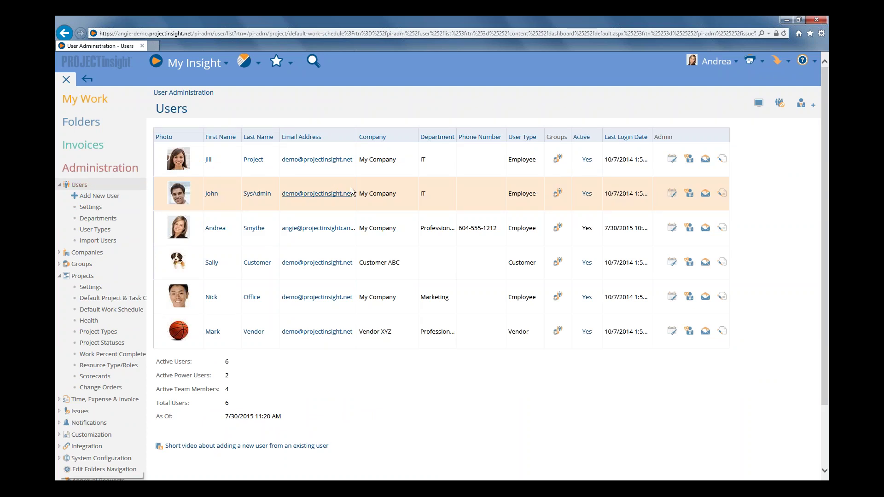
left_click(723, 161)
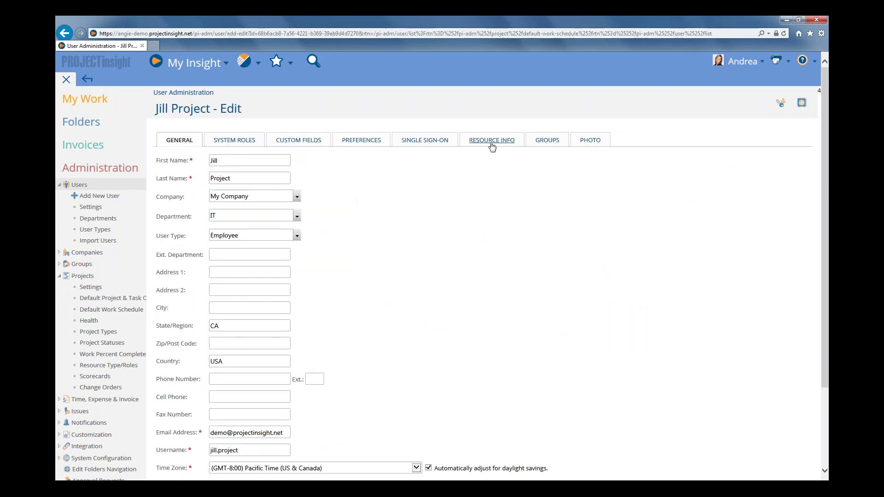
left_click(492, 141)
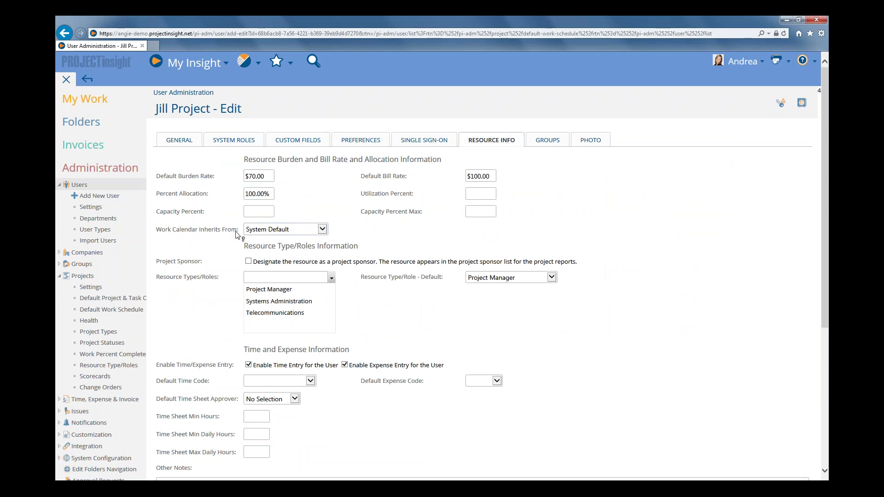
left_click(323, 230)
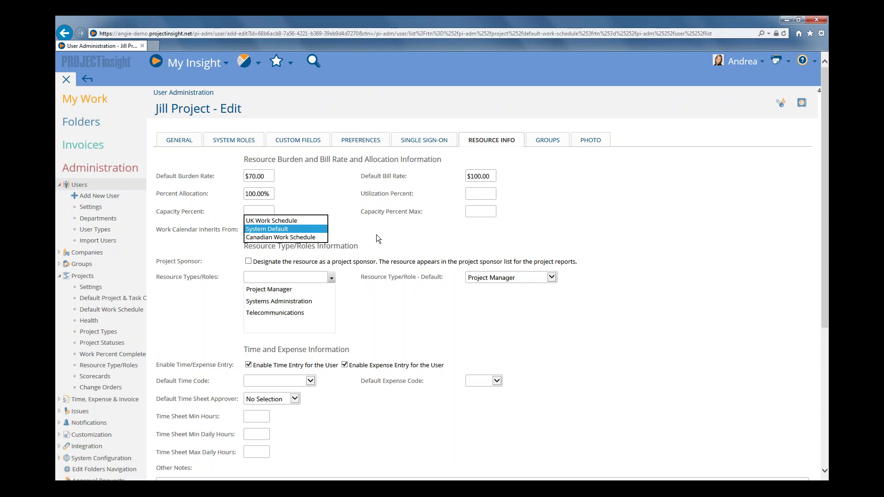
Open the form for adding a new project in the Projects folder
left_click(84, 172)
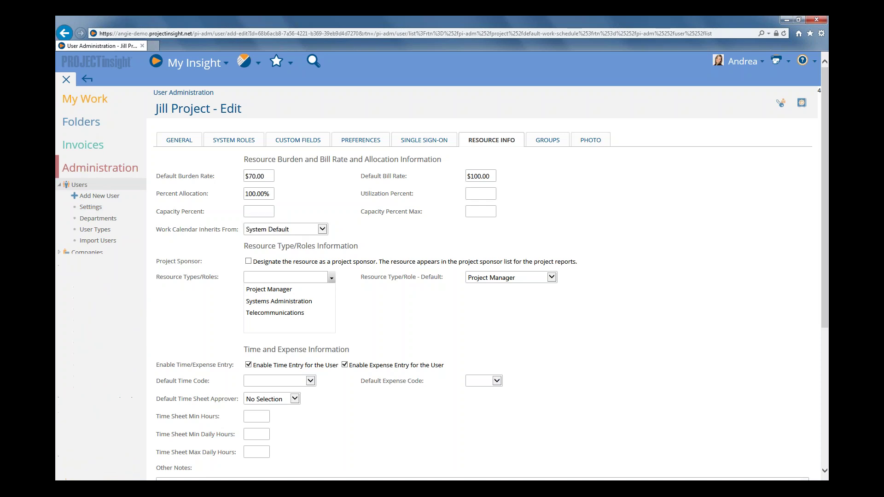
left_click(83, 127)
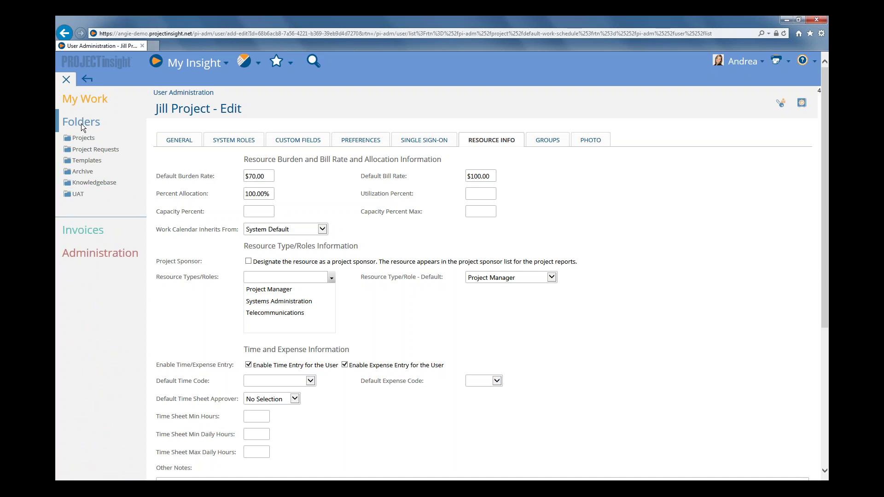
left_click(84, 138)
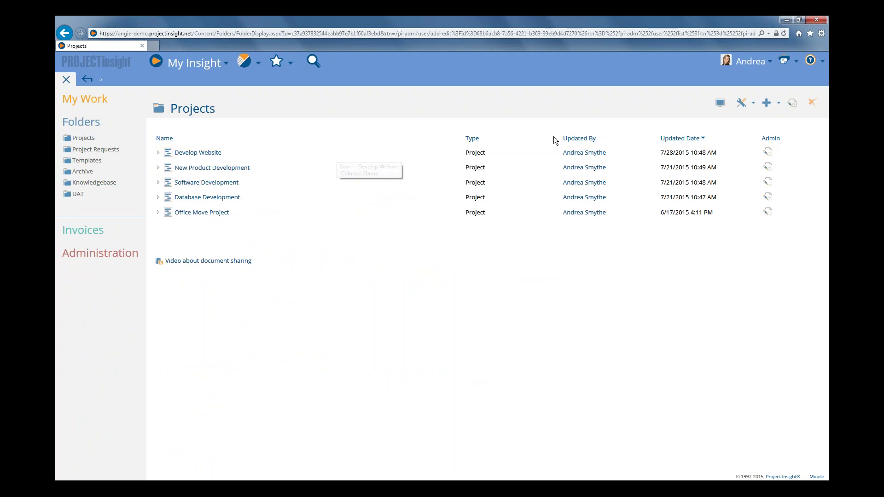
left_click(765, 105)
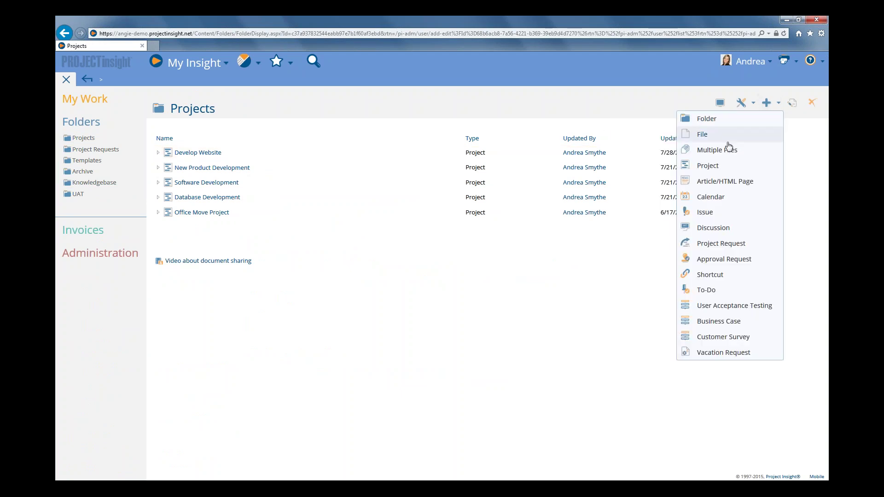
left_click(706, 168)
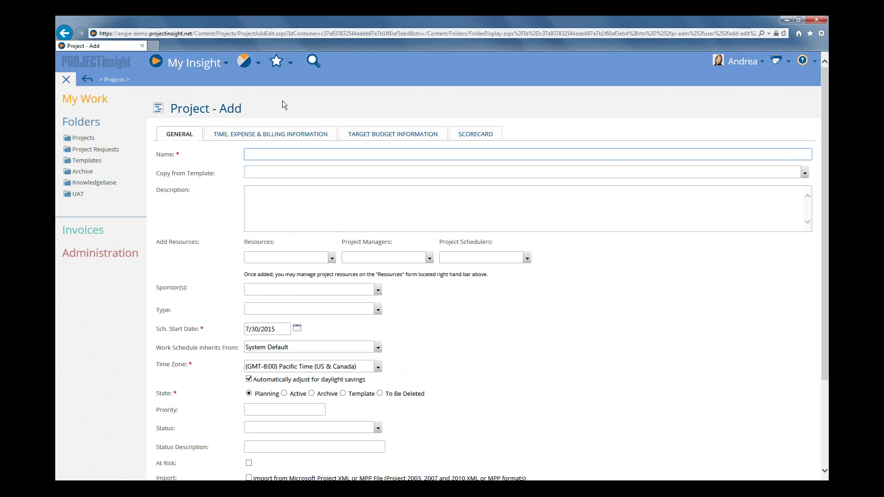
Set the new project's work schedule to inherit from Canadian Work Schedule and view the available project types
left_click(65, 81)
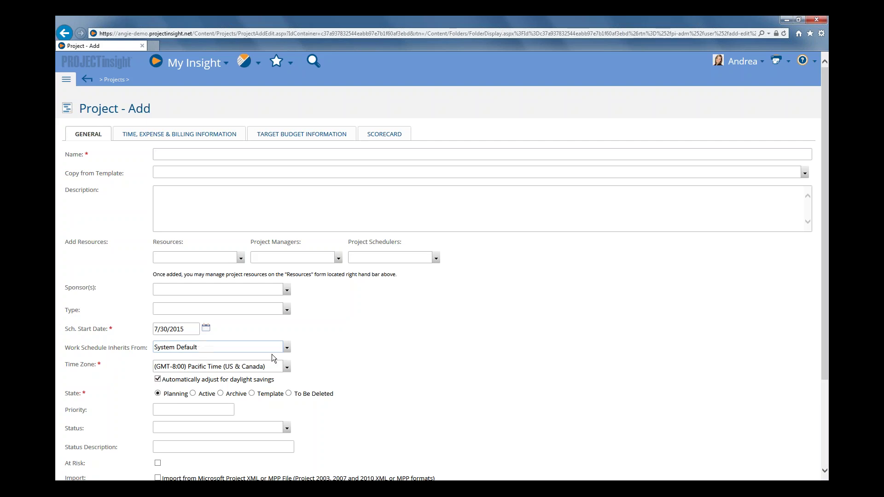
left_click(287, 349)
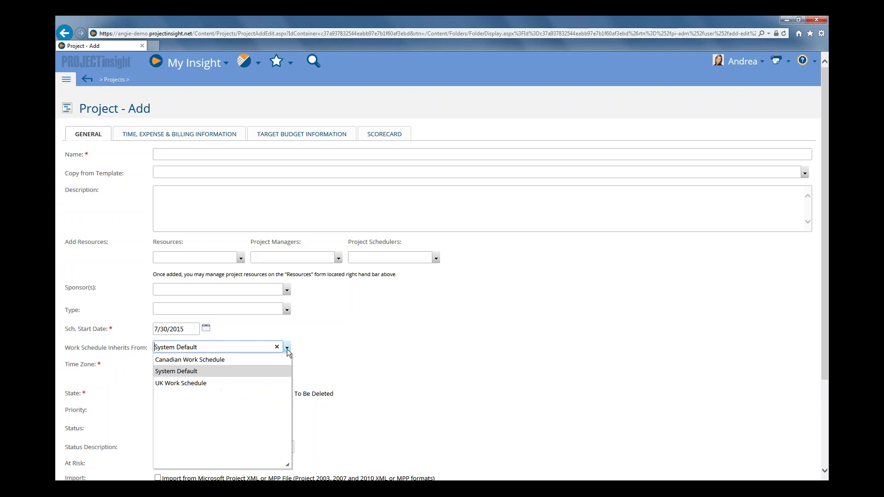
left_click(228, 361)
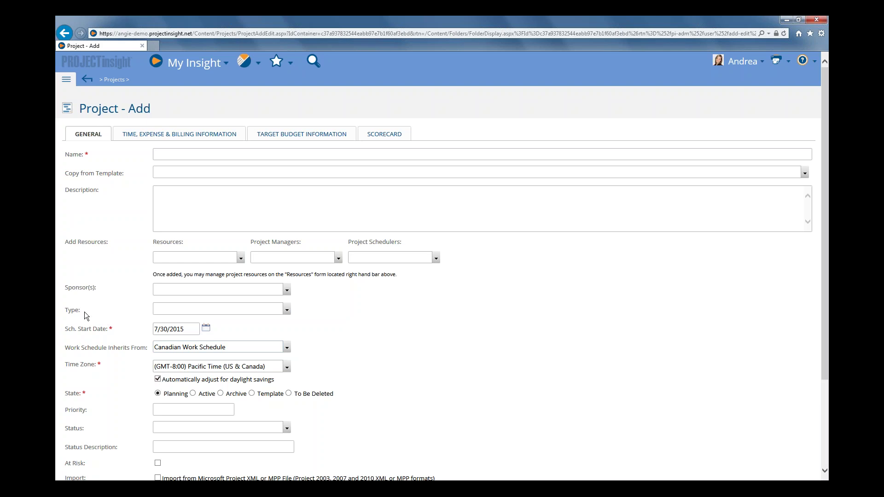
left_click(287, 310)
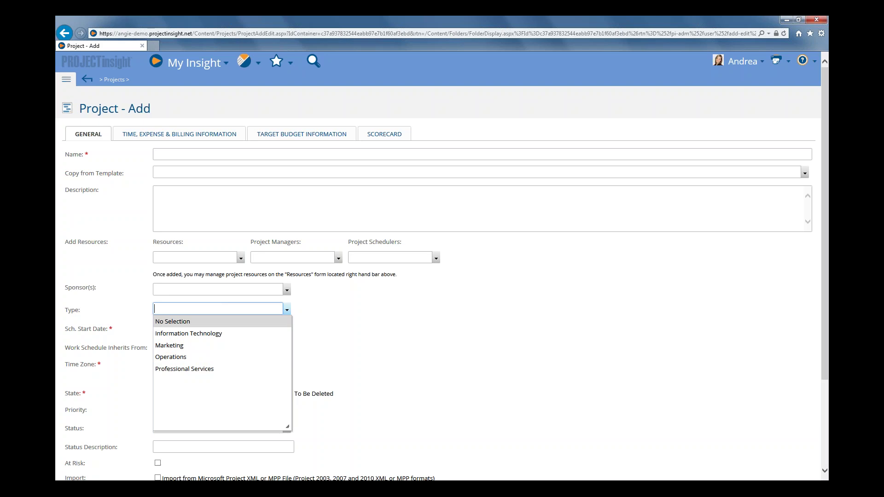
Open the Project Types list in the project administration
left_click(69, 83)
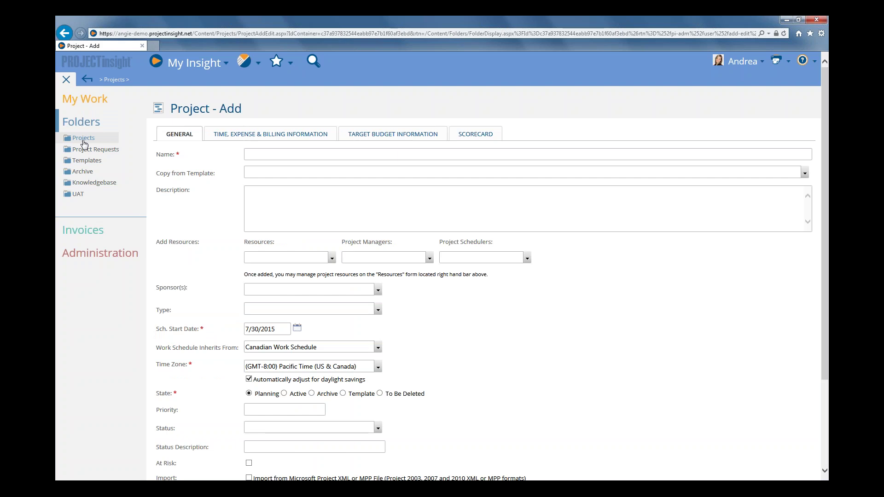
left_click(76, 253)
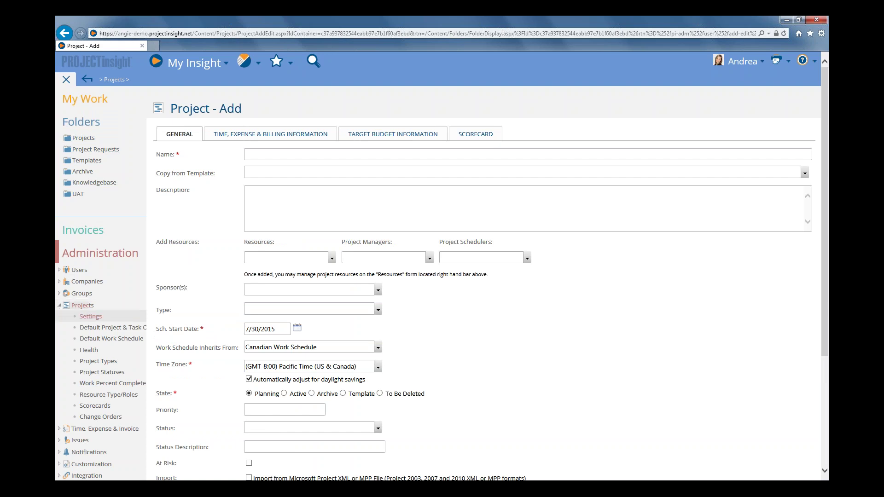
left_click(103, 366)
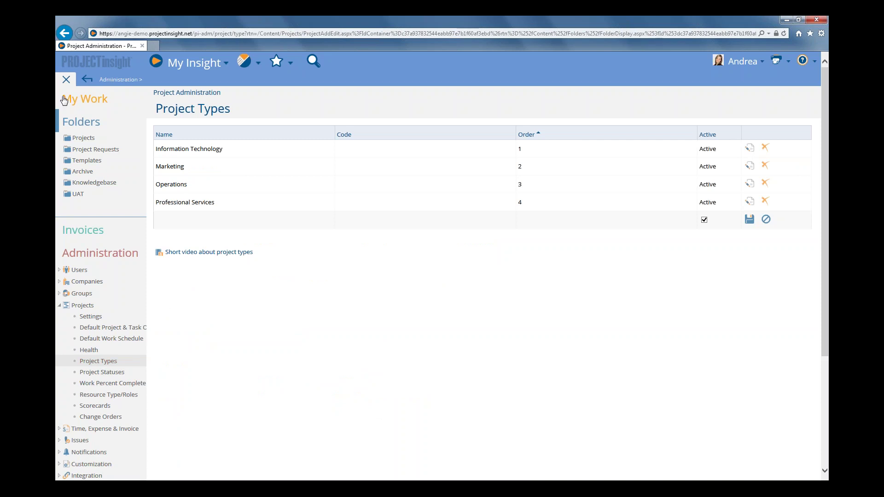
left_click(66, 80)
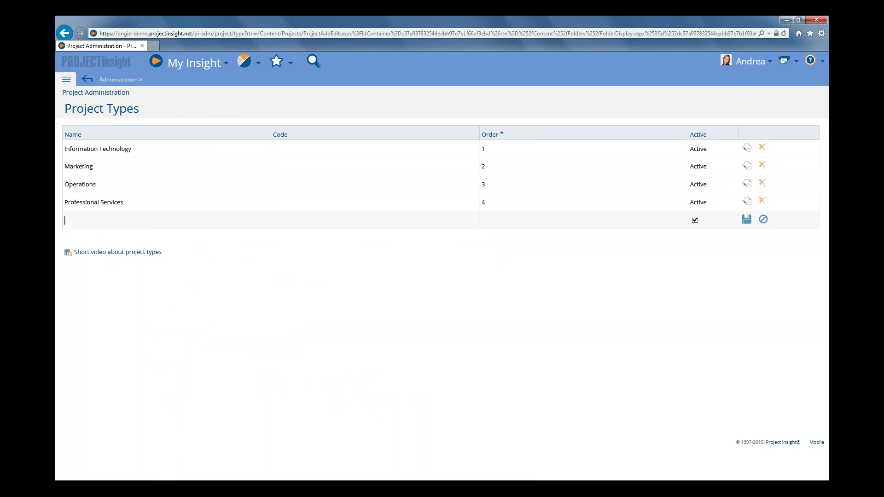
Add an active project type named "Field Services" with order 5 and no code
type("Field Servicees")
key("BackSpace")
key("BackSpace")
key("BackSpace")
key("BackSpace")
type("ces")
left_click(275, 223)
left_click(508, 225)
type("5")
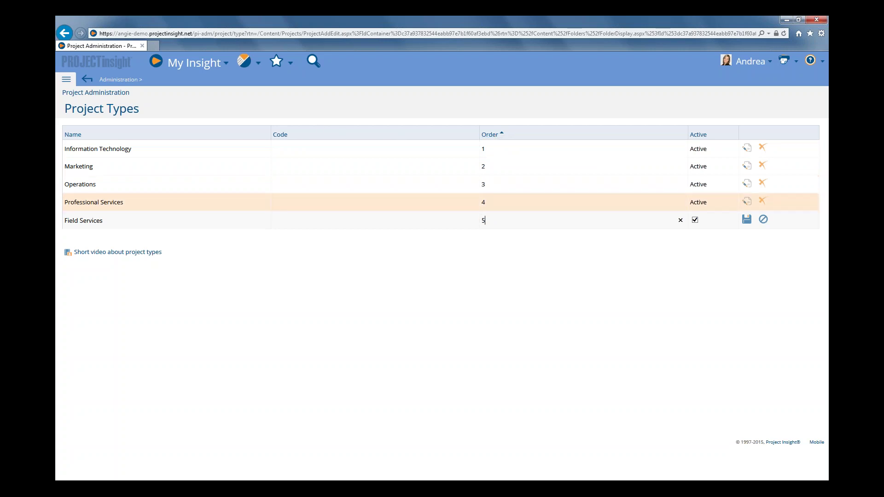
left_click(748, 221)
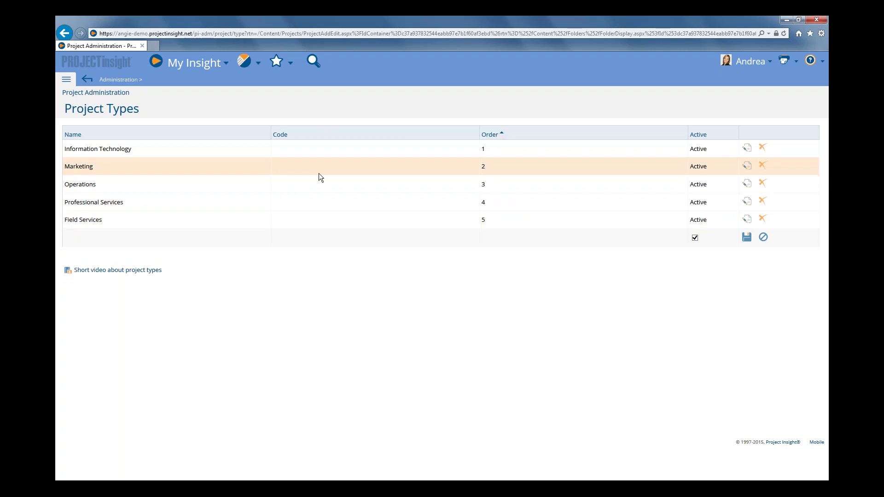
Sort the project types by name, and return the list to sorting by order
left_click(79, 137)
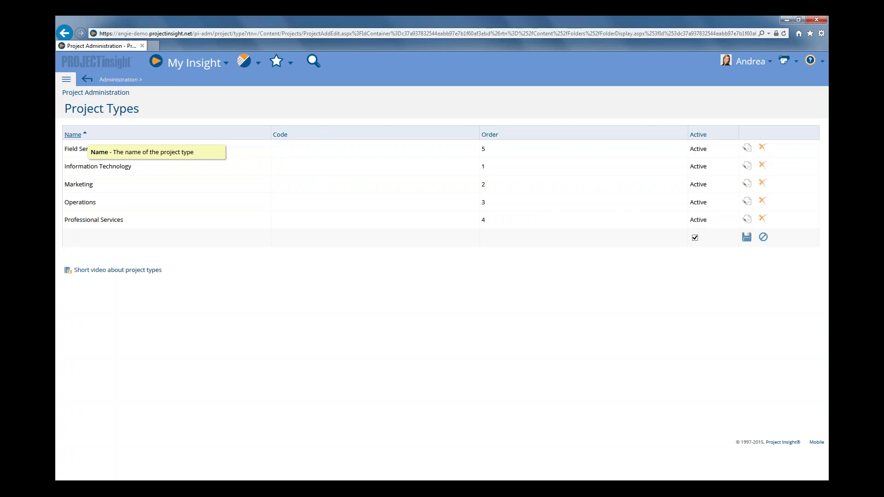
left_click(79, 136)
left_click(79, 136)
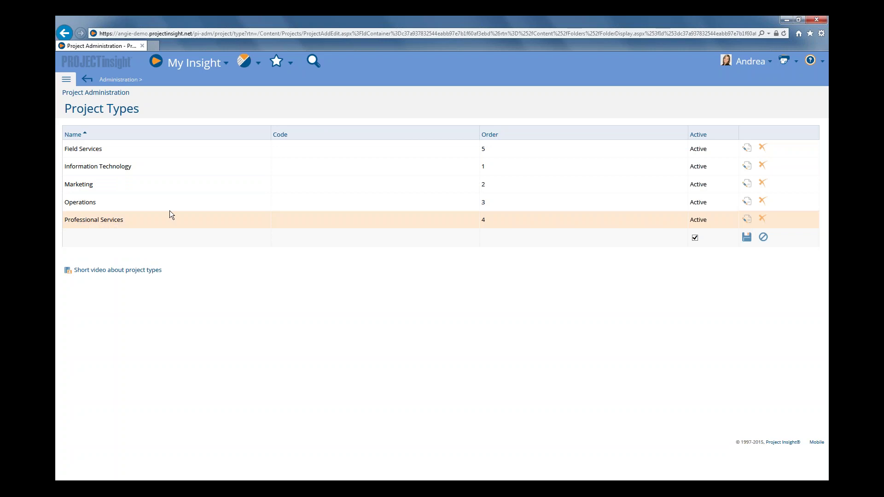
left_click(490, 135)
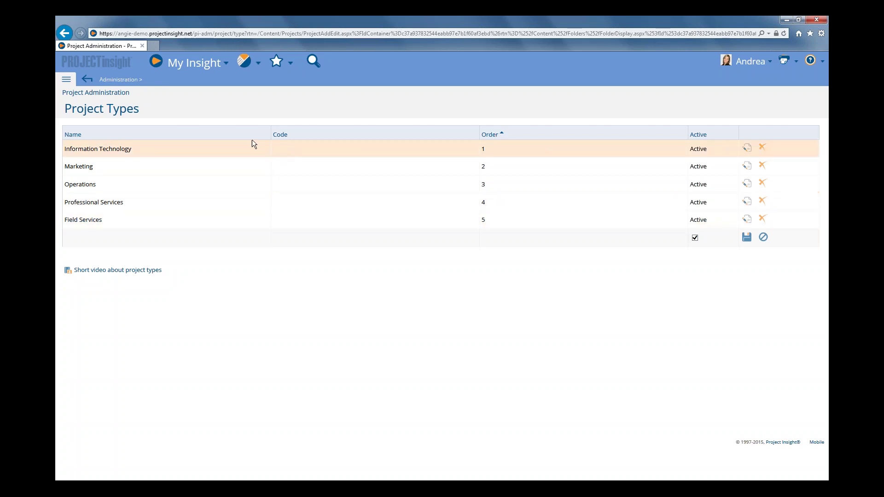
Open the Project Statuses list and examine the display color assigned to each status
left_click(65, 80)
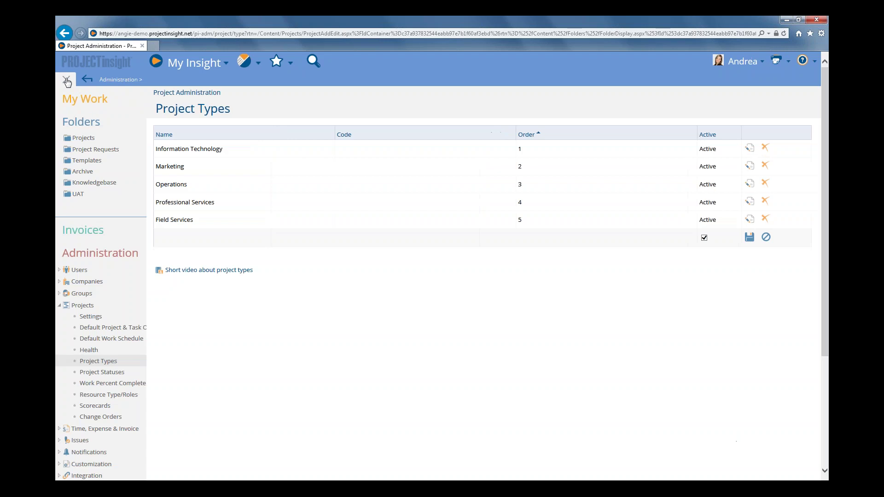
left_click(108, 373)
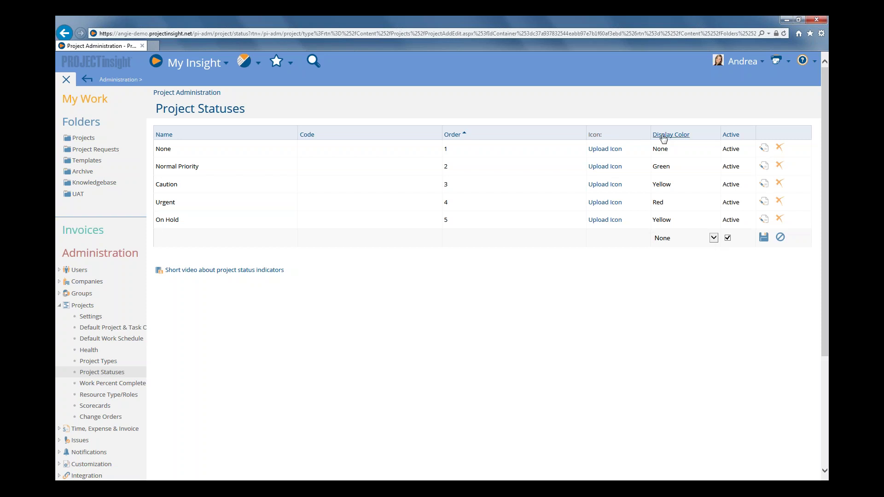
mouse_move(686, 139)
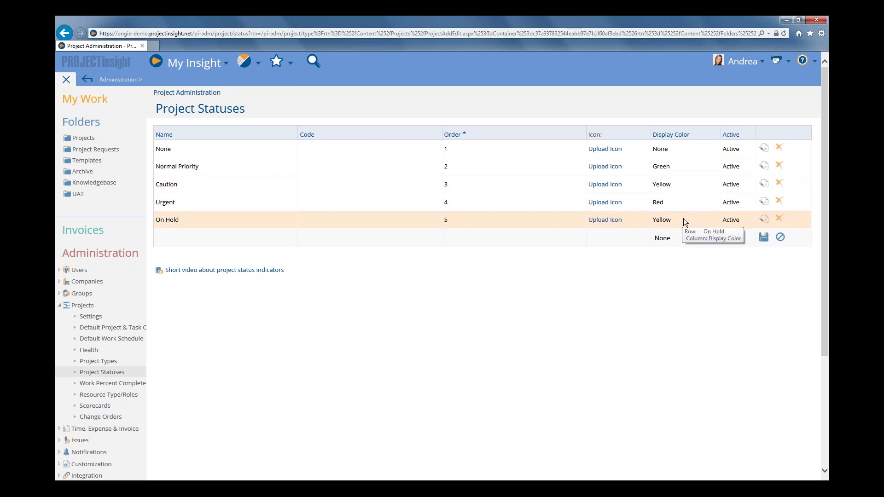
From the My Insight dashboard, run the predefined Project Dashboard (All Active State Projects) report and widen its Type column
left_click(193, 64)
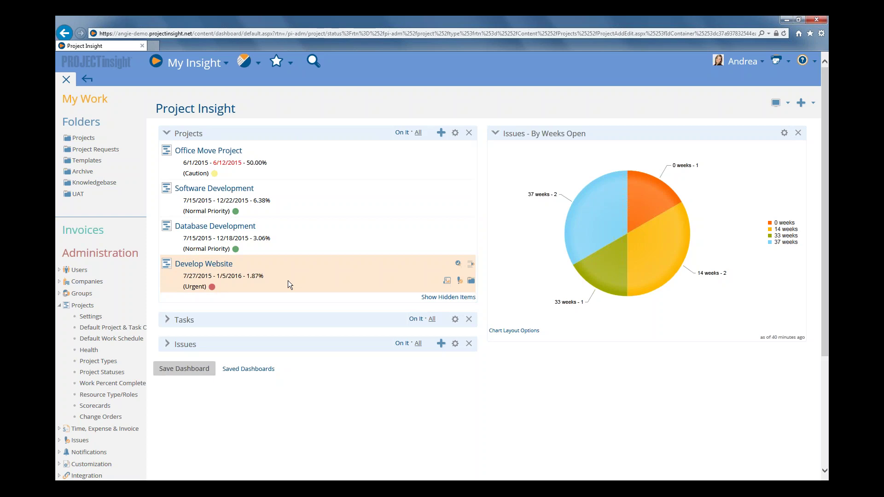
left_click(246, 64)
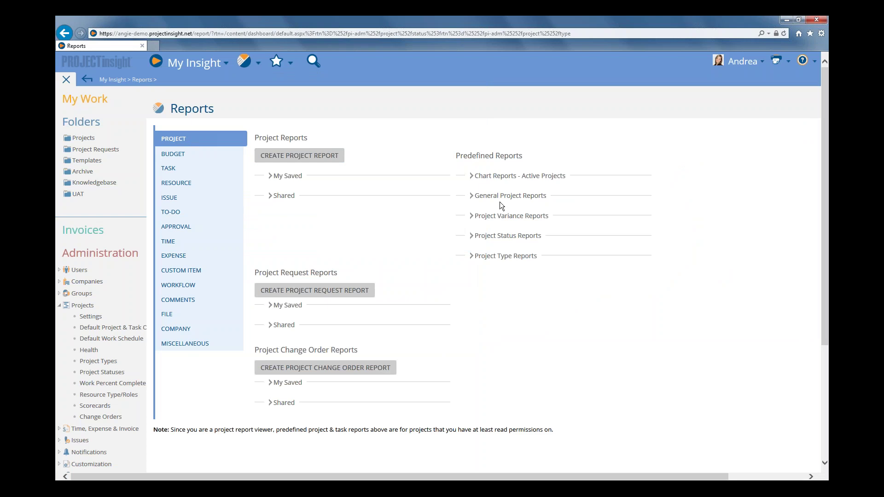
left_click(474, 200)
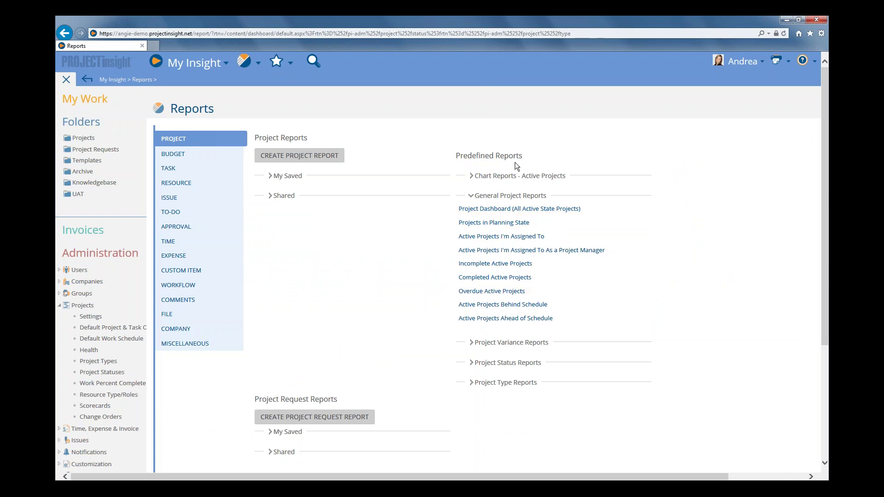
left_click(498, 212)
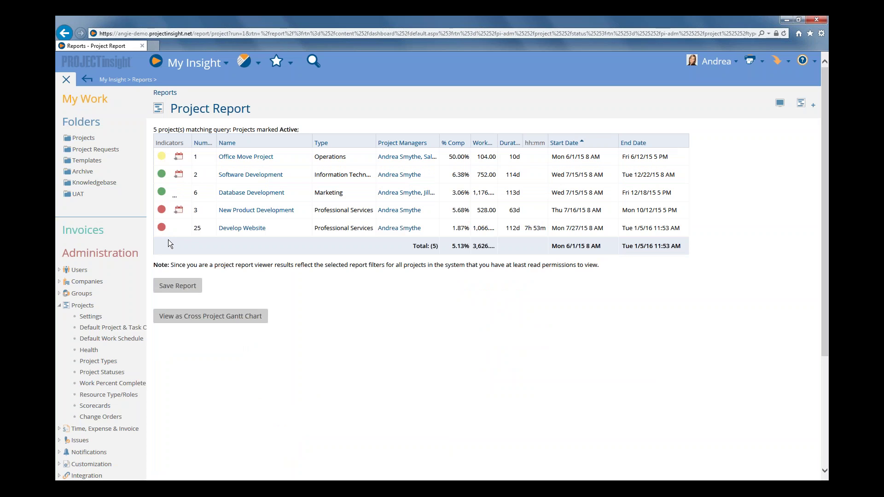
left_click_drag(346, 142, 370, 141)
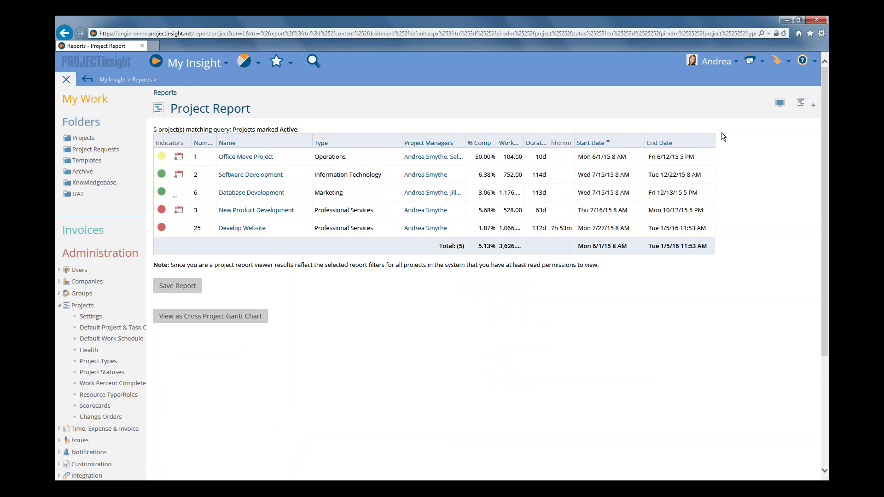
In the report's display and filter options, filter the projects by the Caution and Urgent statuses
left_click(779, 105)
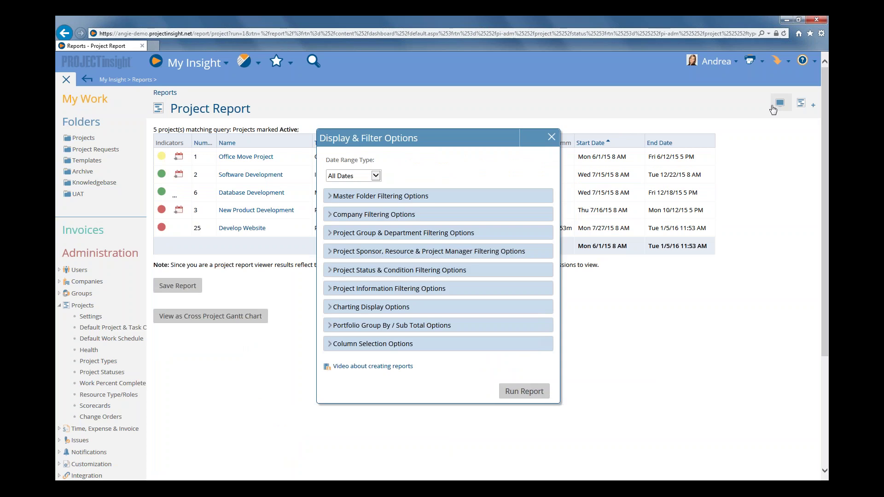
left_click(366, 274)
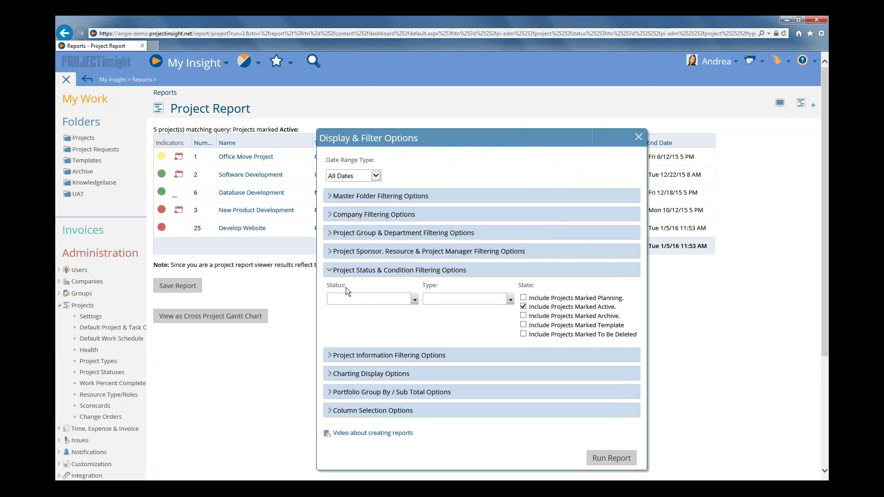
left_click(348, 299)
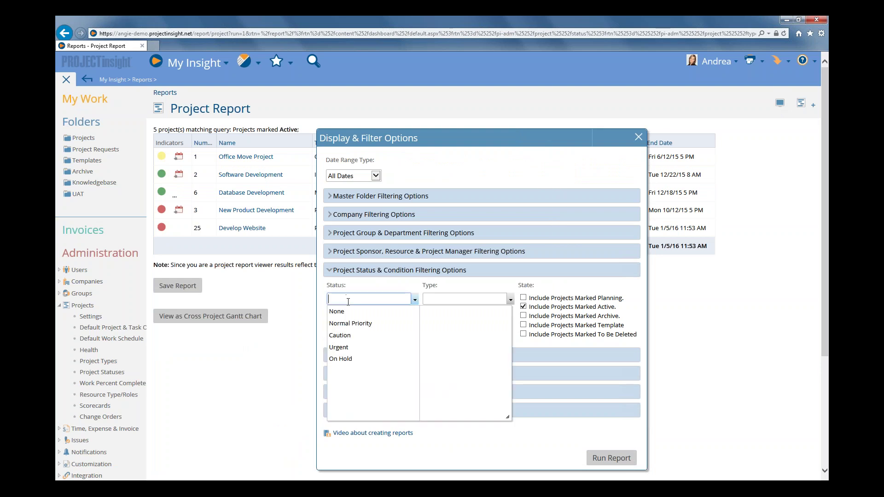
left_click(351, 336)
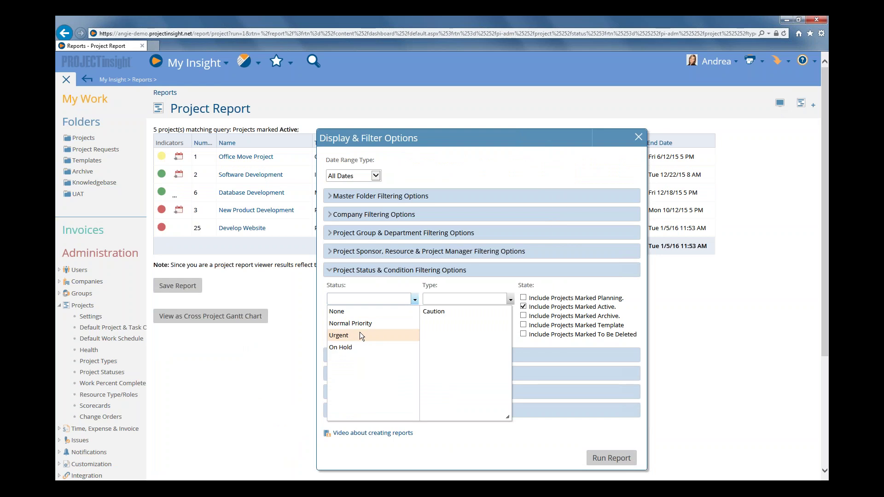
left_click(348, 336)
left_click(382, 286)
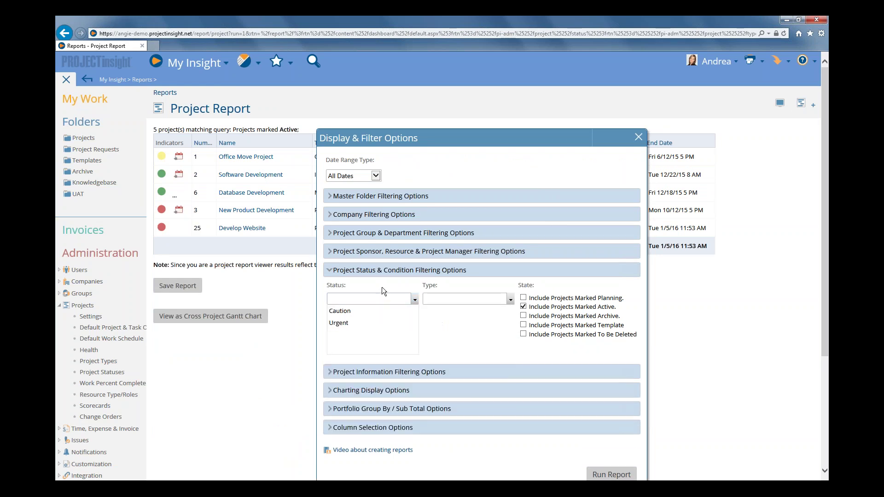
Add the Information Technology project type to the report filter and run the report
left_click(458, 300)
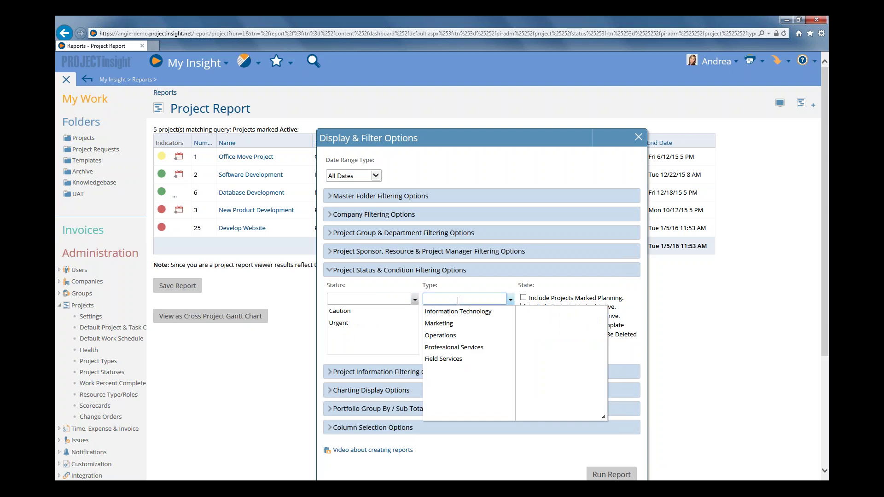
left_click(456, 311)
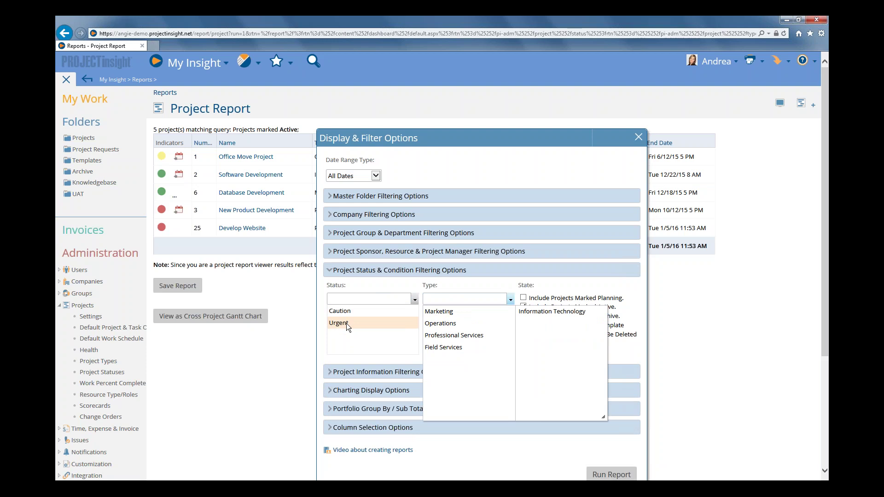
left_click(480, 283)
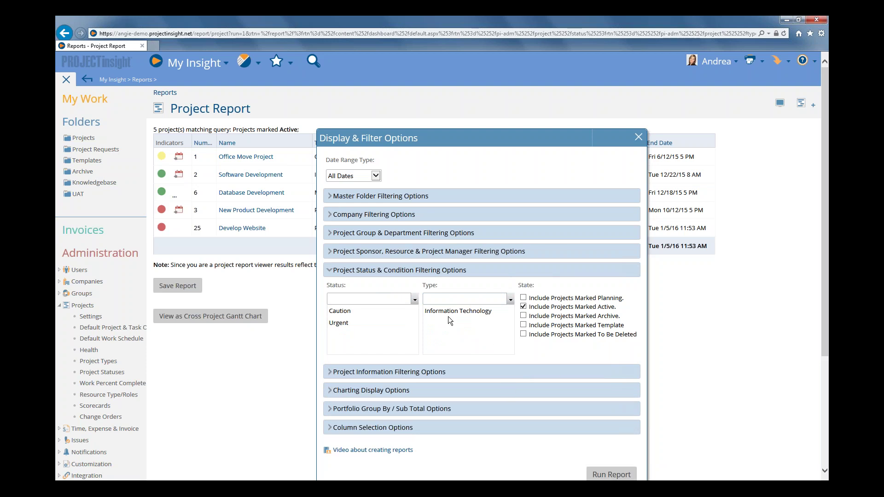
scroll(468, 332, "down", 3)
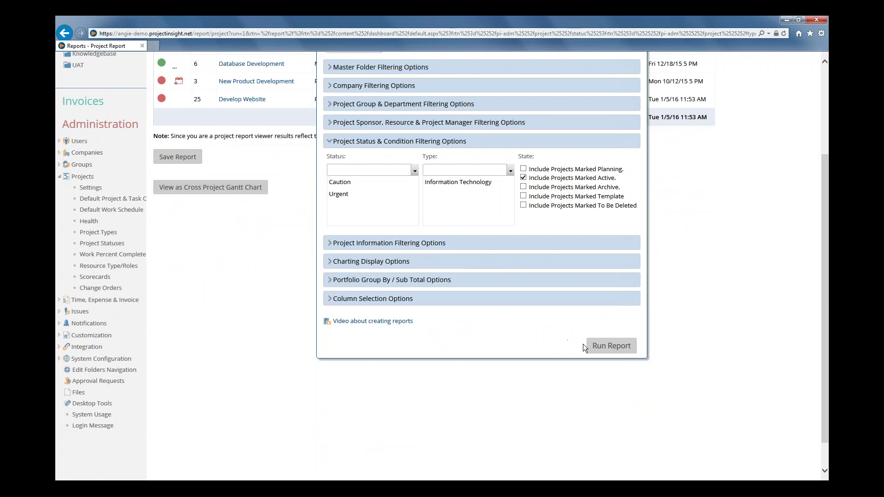
left_click(599, 345)
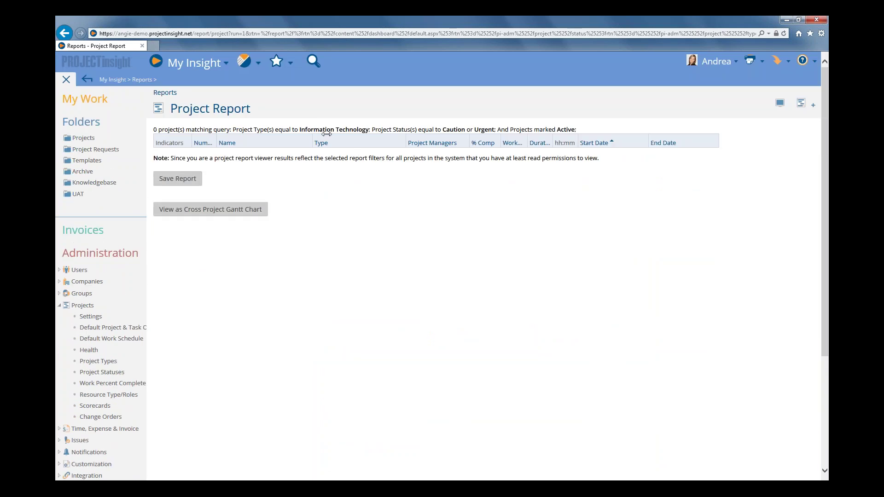
Clear the Information Technology type filter and the Caution and Urgent status filters from the report options
left_click(781, 104)
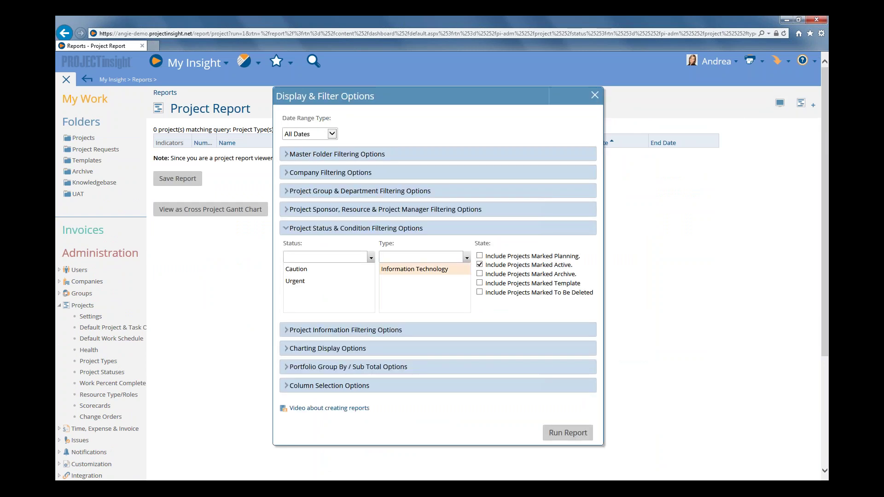
left_click(412, 272)
left_click(314, 272)
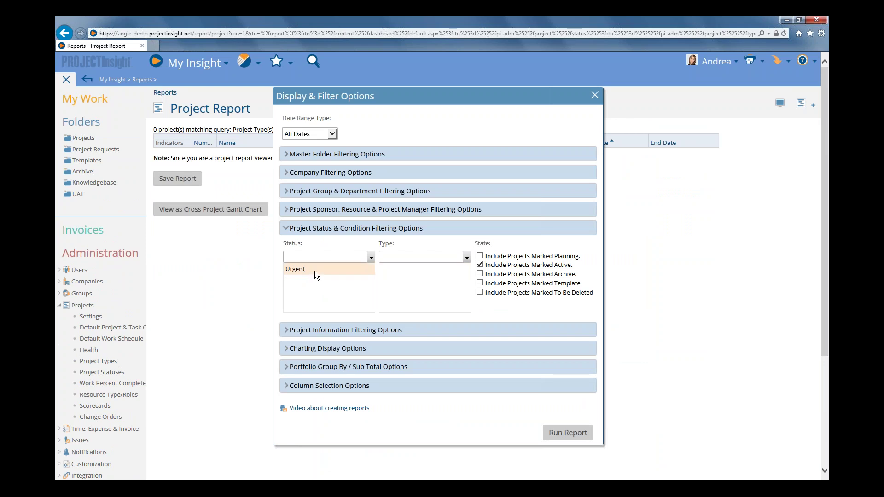
left_click(314, 271)
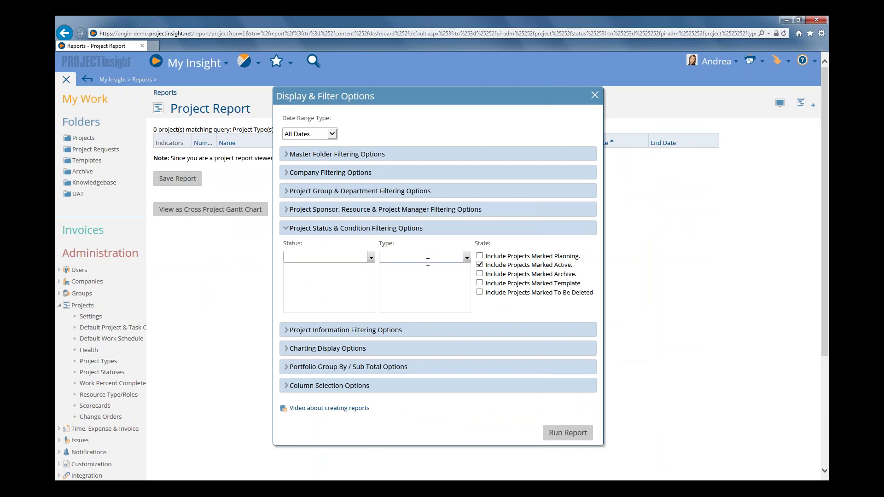
left_click(321, 230)
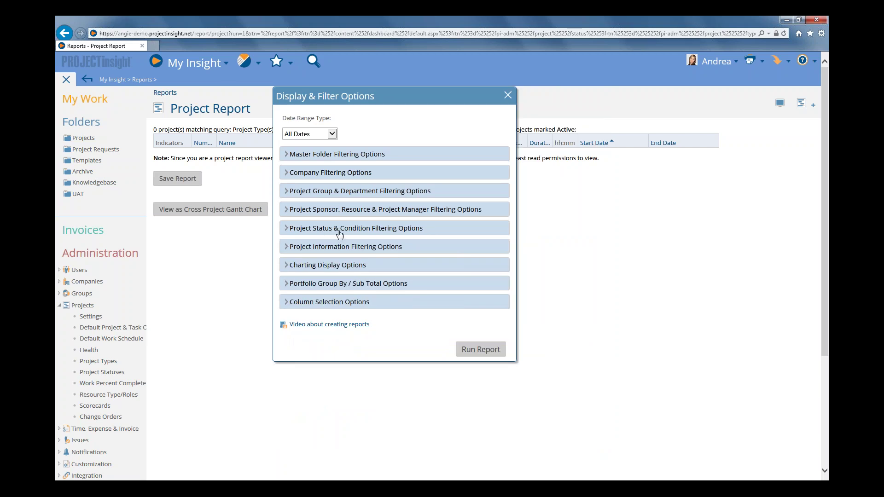
Add a portfolio grouping to the report by Type in ascending order
left_click(338, 286)
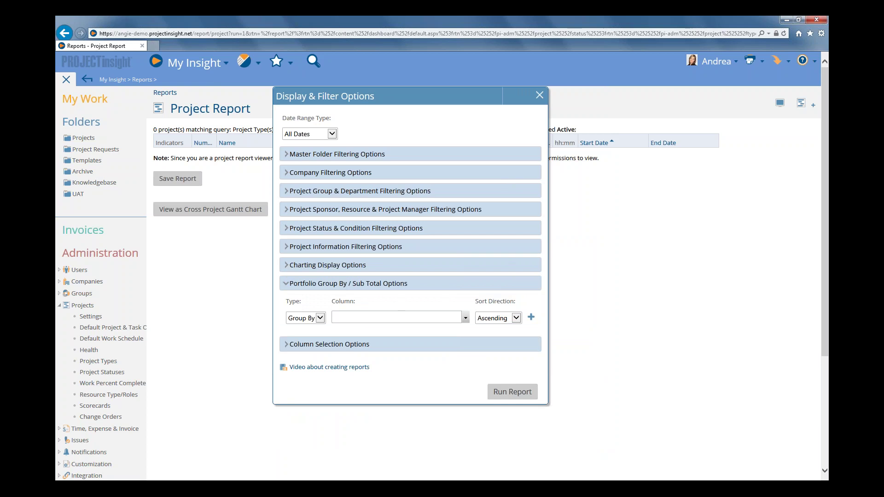
left_click(391, 320)
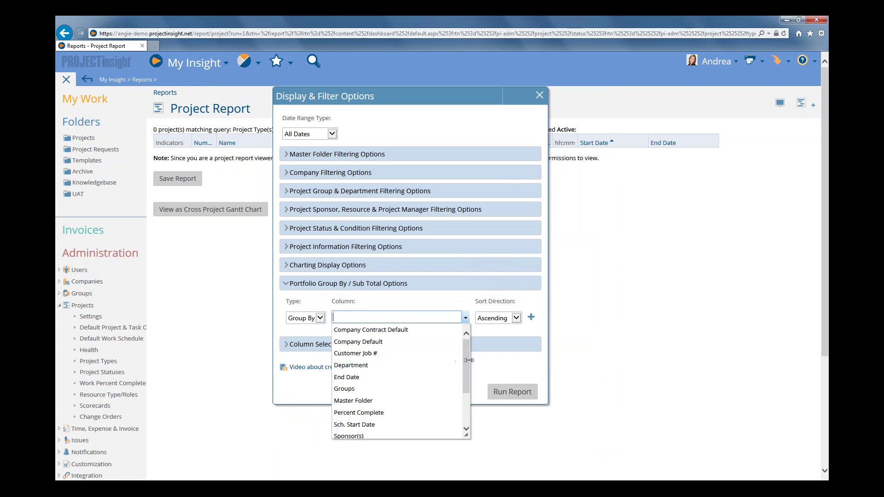
scroll(405, 396, "down", 2)
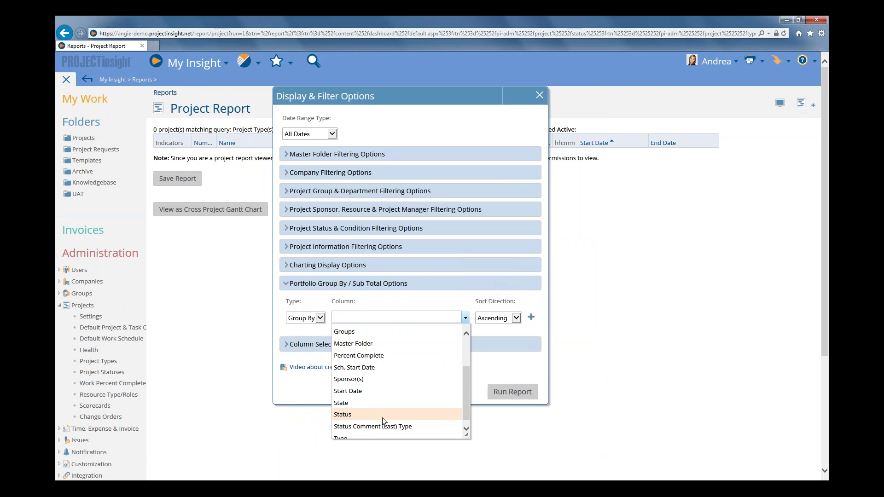
scroll(382, 418, "down", 3)
left_click(354, 305)
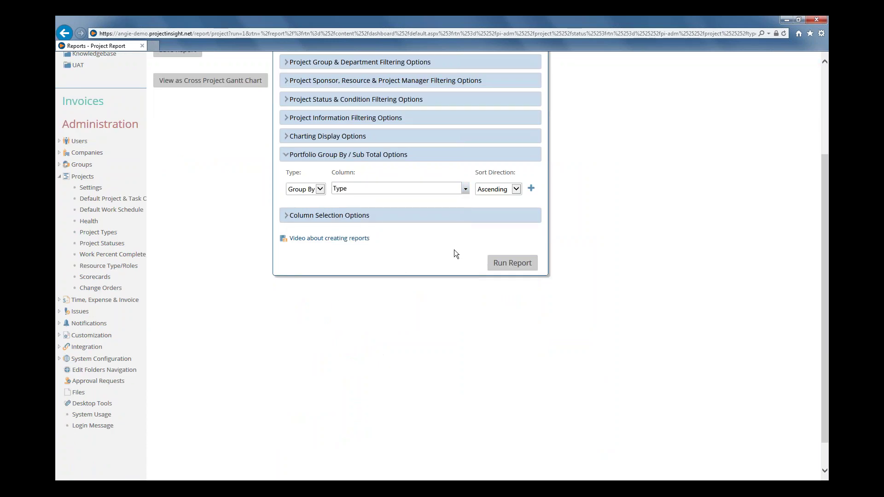
left_click(532, 192)
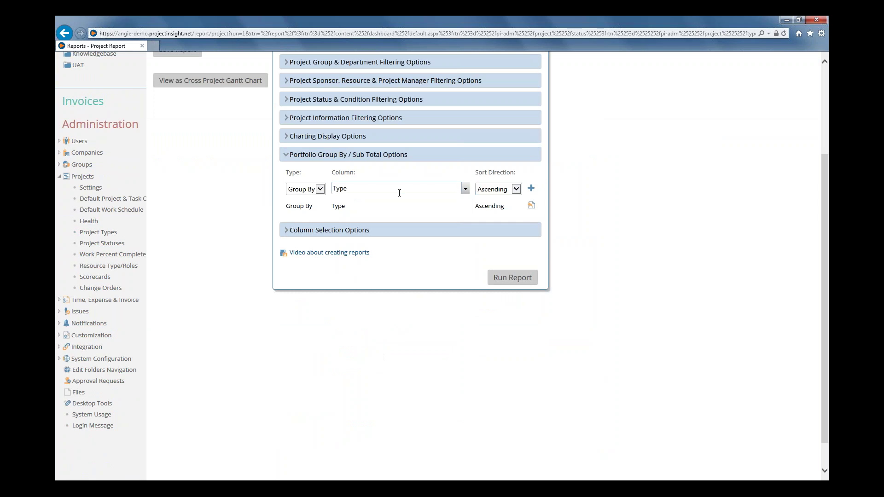
Add a second portfolio grouping by Status in ascending order and run the report
left_click(370, 185)
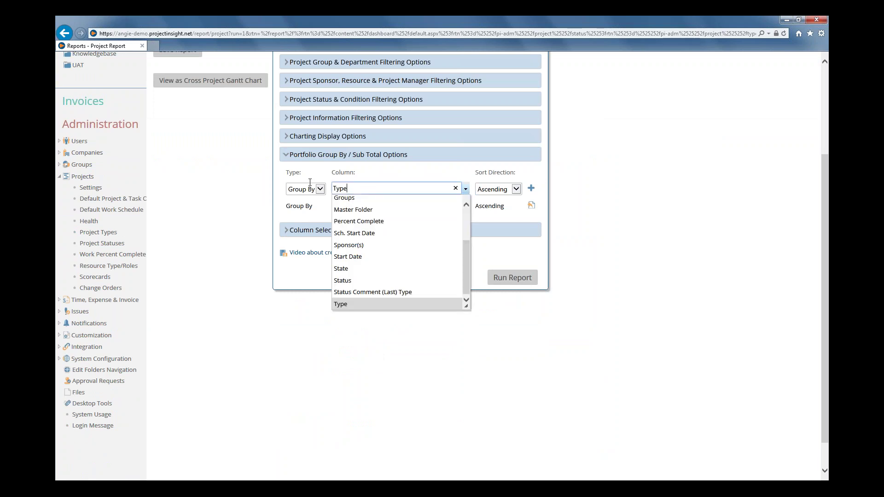
type("stat")
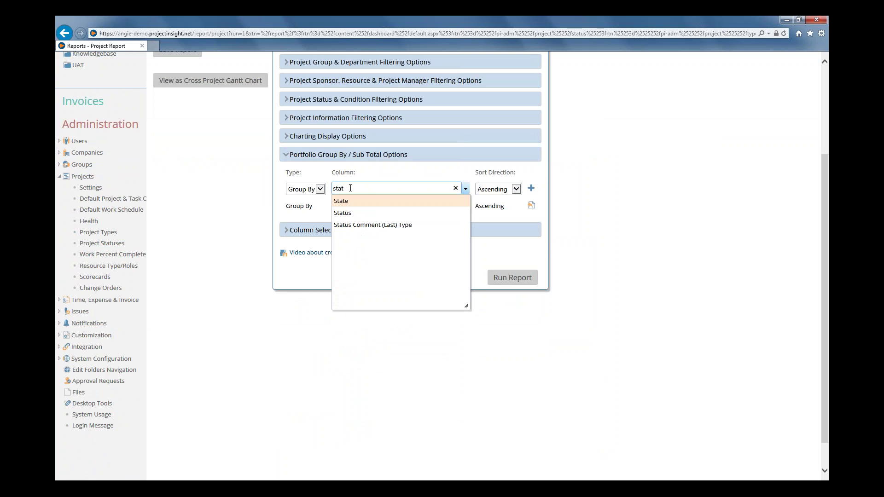
left_click(352, 214)
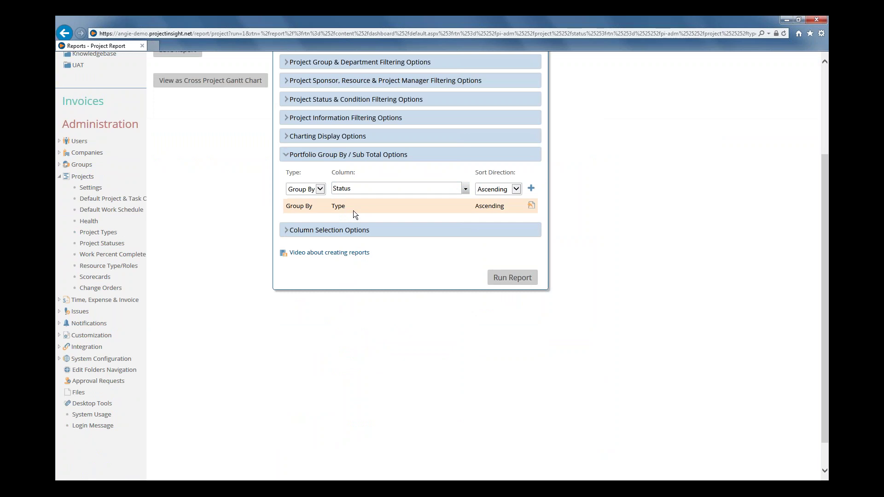
left_click(531, 190)
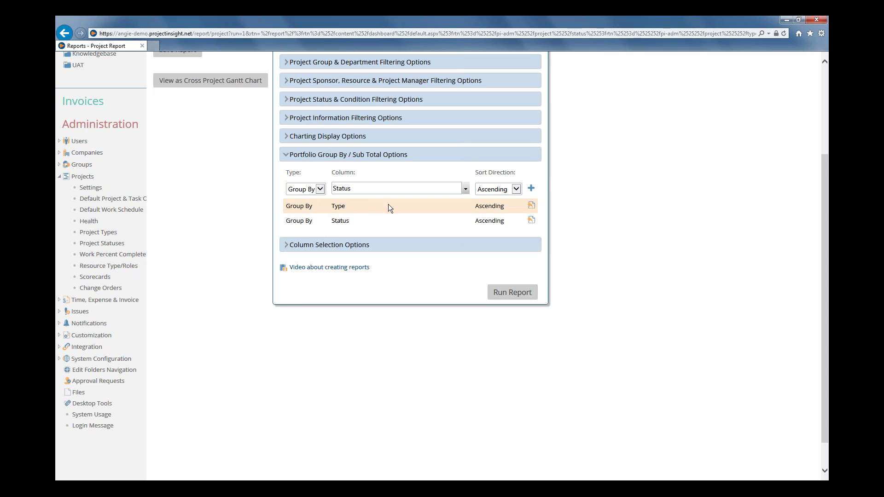
scroll(388, 204, "down", 1)
left_click(515, 262)
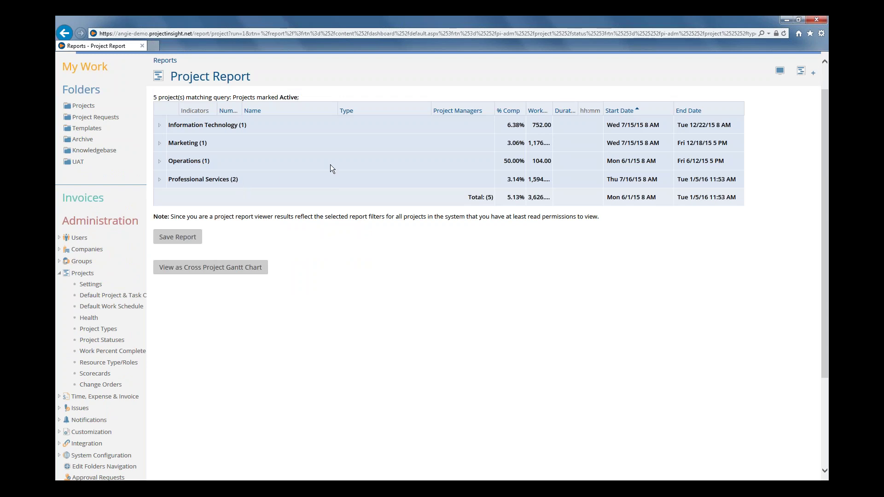
Widen the Work Hours column, and expand every project type group plus the Urgent status group under Professional Services
left_click_drag(526, 104, 560, 103)
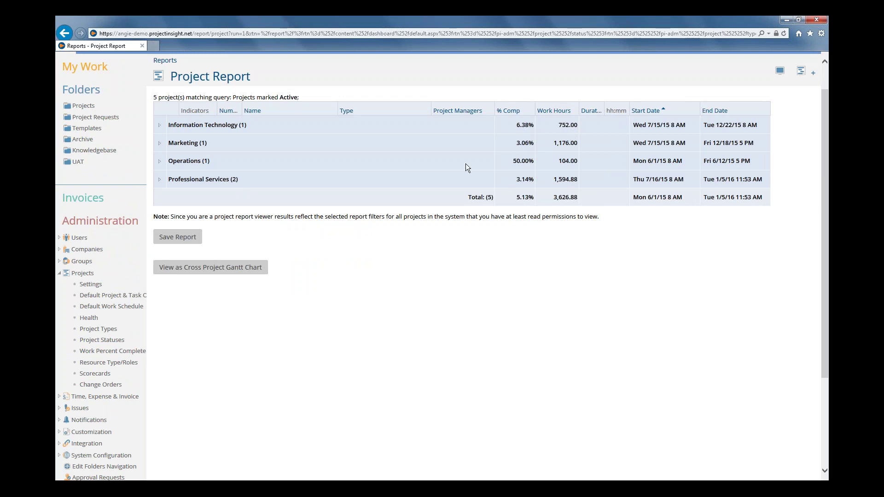
left_click(159, 179)
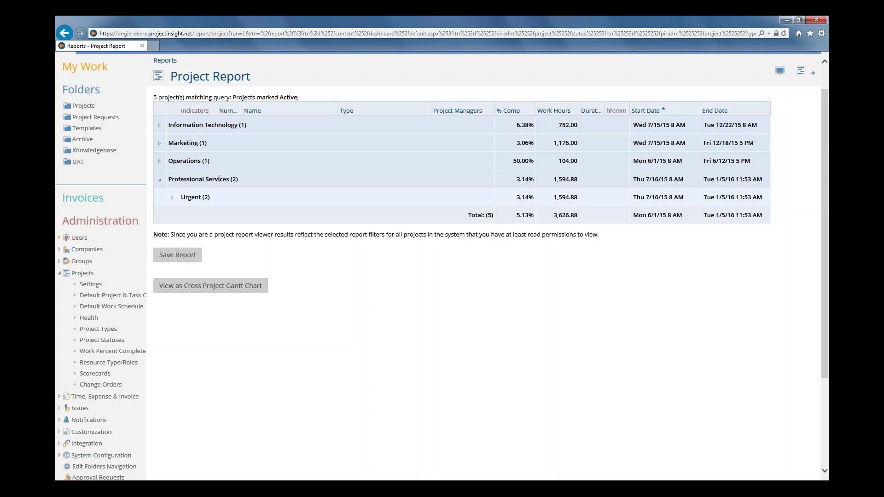
left_click(173, 198)
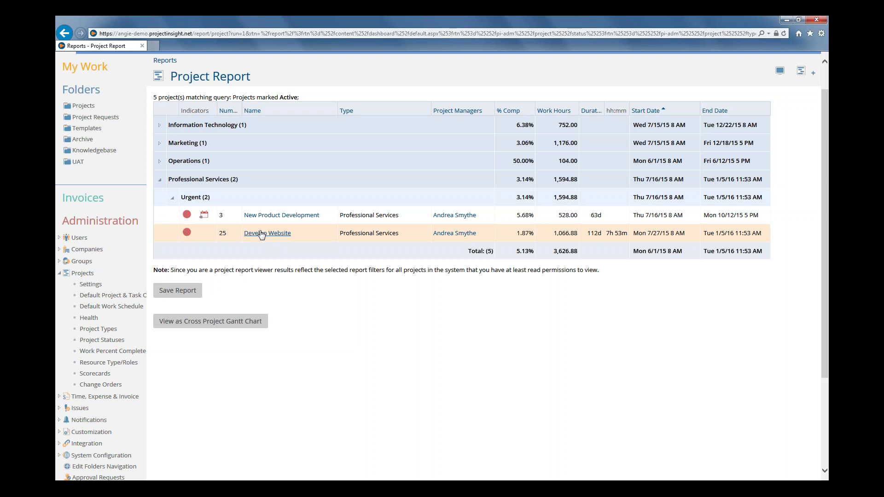
mouse_move(204, 219)
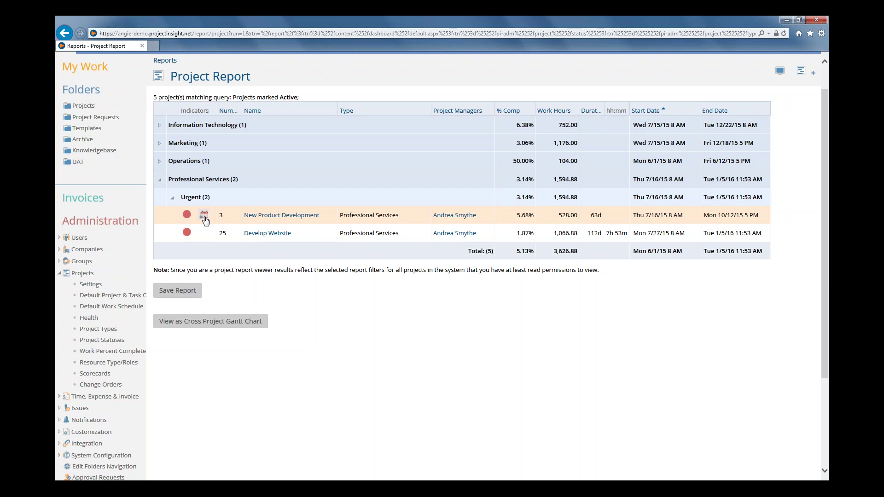
left_click(160, 128)
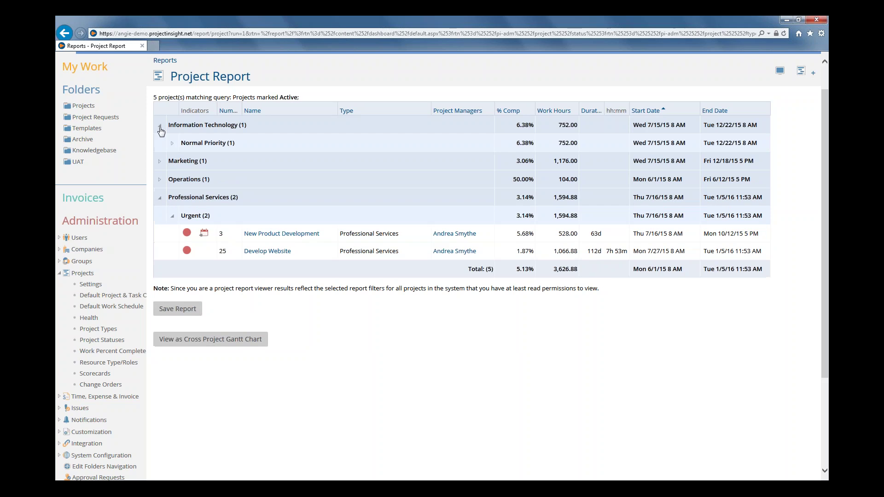
left_click(160, 162)
left_click(160, 198)
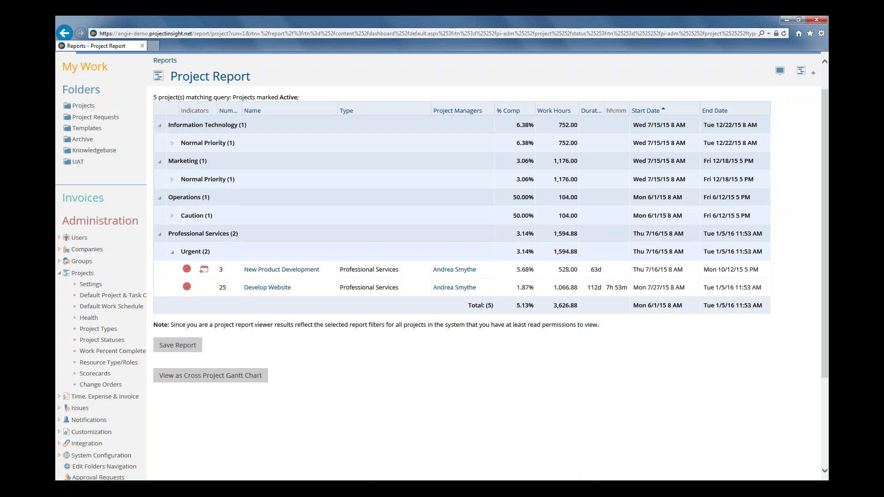
Expand the Caution status group under Operations, widen the Indicators column, and inspect the Office Move Project's indicators
left_click(172, 217)
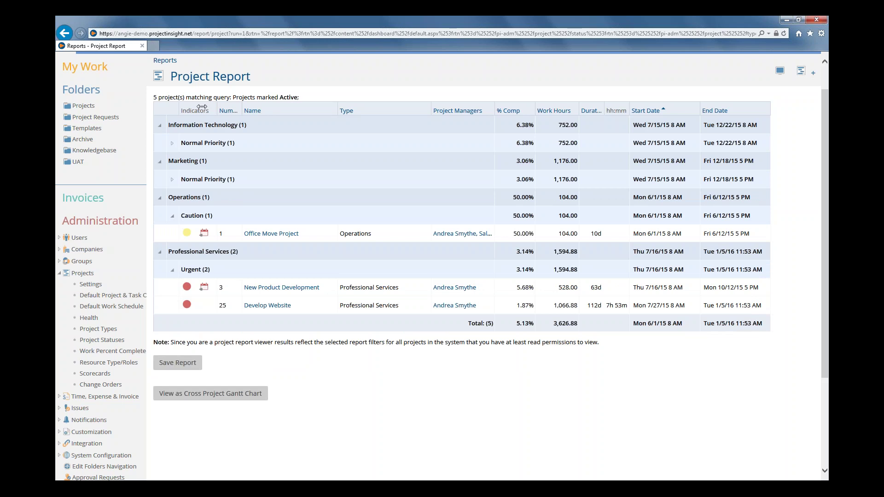
left_click_drag(199, 107, 208, 107)
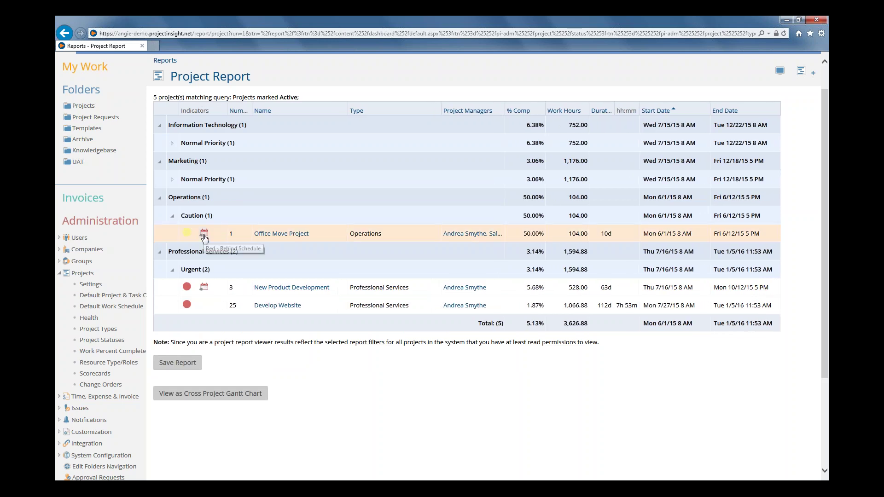
mouse_move(204, 235)
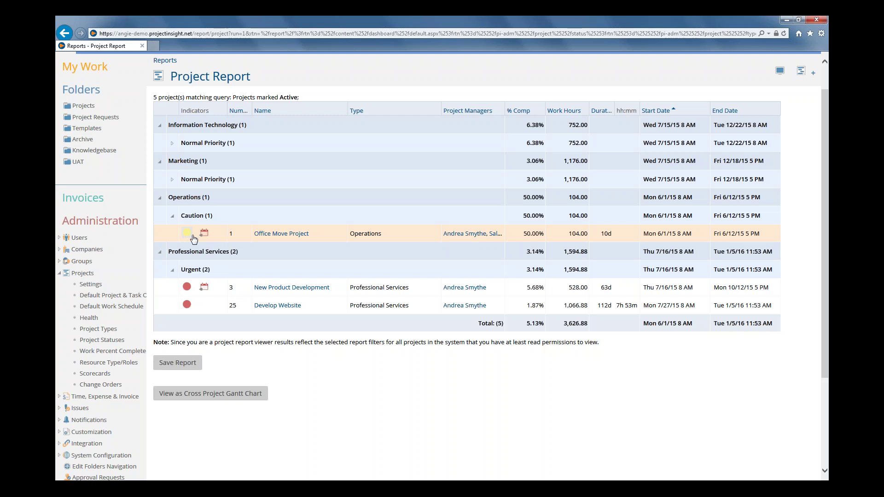
mouse_move(206, 239)
Set the Office Move Project's status to Urgent, save the project, and return to the dashboard
left_click(296, 233)
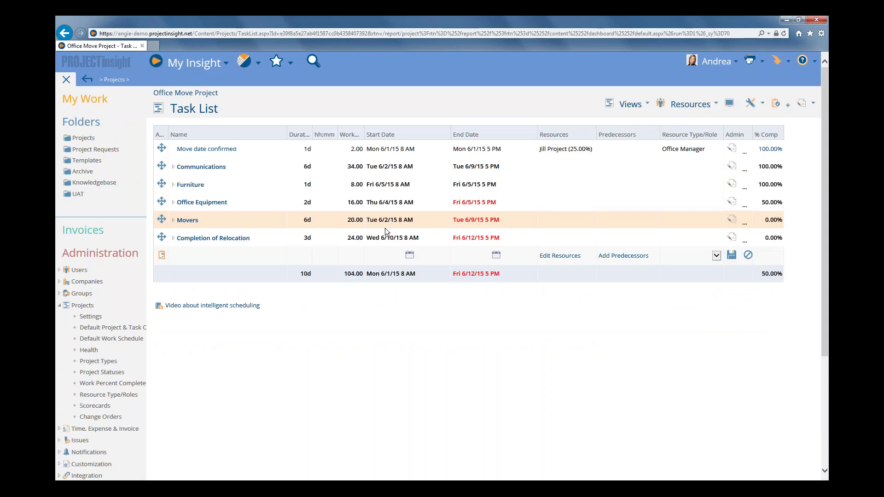
left_click(802, 102)
left_click(764, 119)
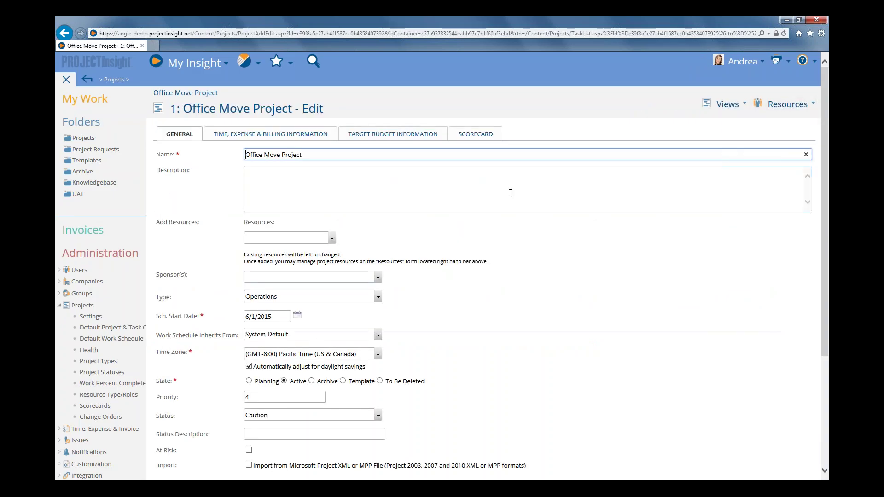
scroll(402, 251, "down", 2)
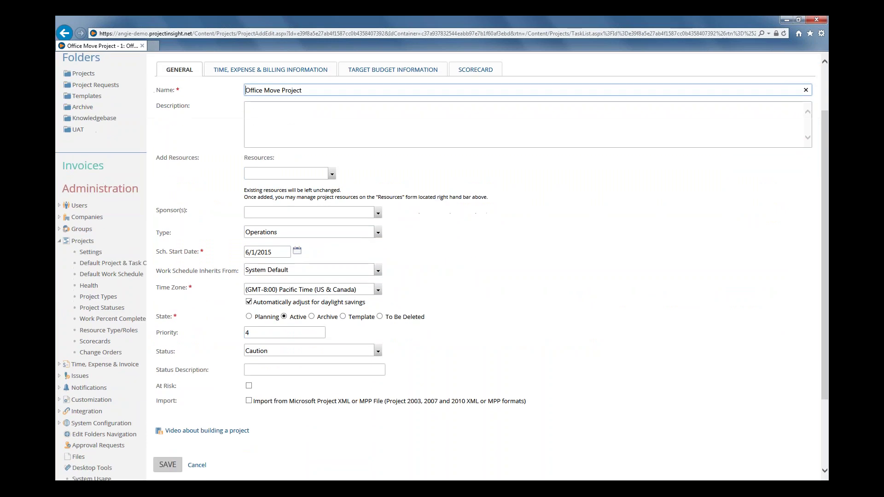
left_click(378, 352)
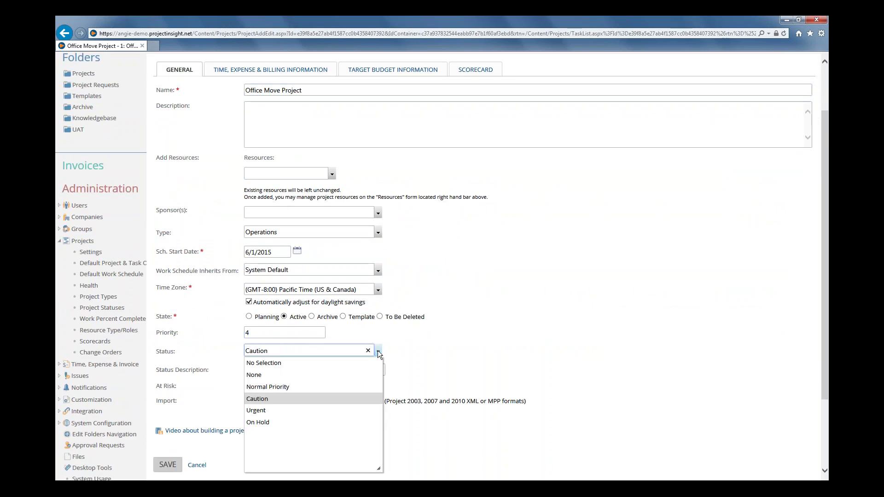
left_click(257, 410)
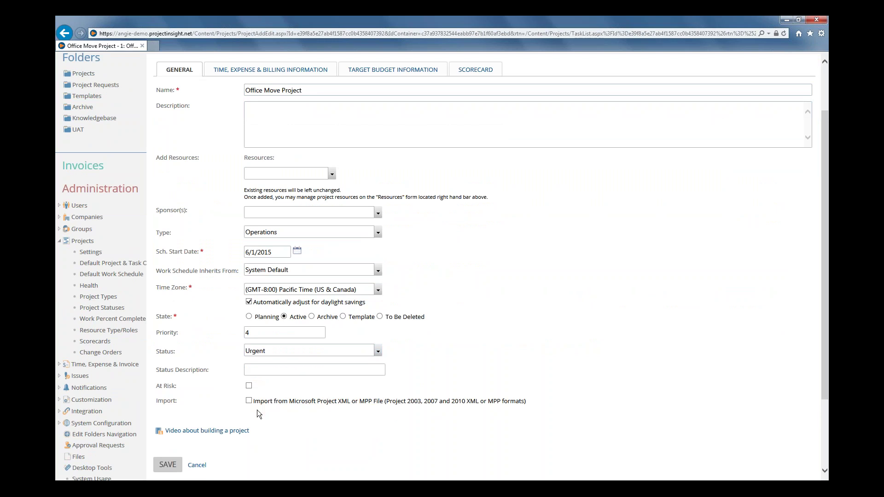
scroll(244, 413, "down", 2)
left_click(173, 404)
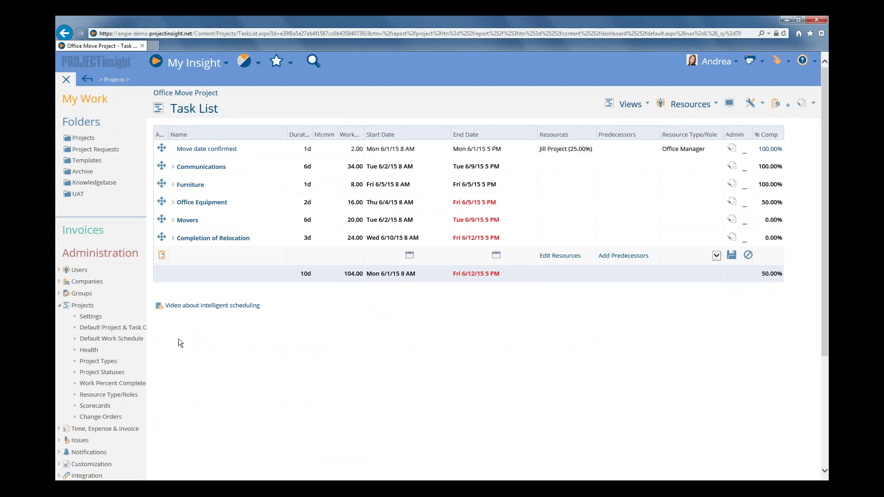
left_click(195, 62)
left_click(264, 75)
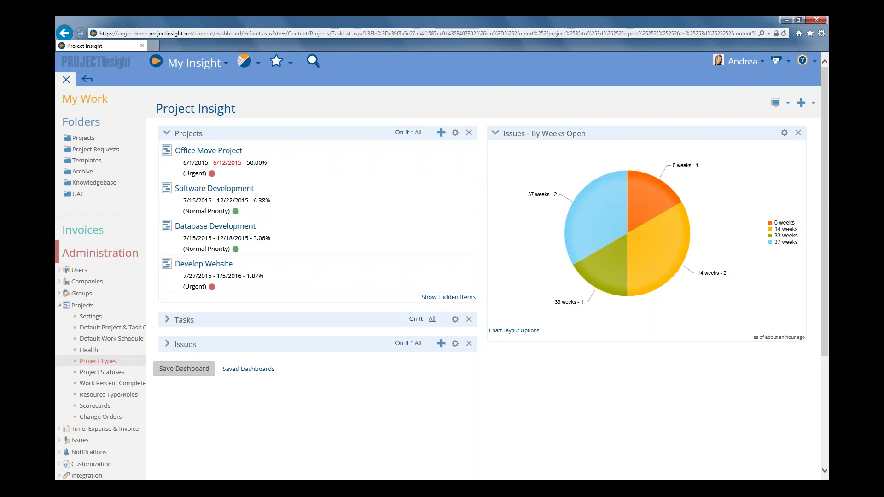
View the custom icon upload for the On Hold project status and close it without choosing a file
left_click(106, 374)
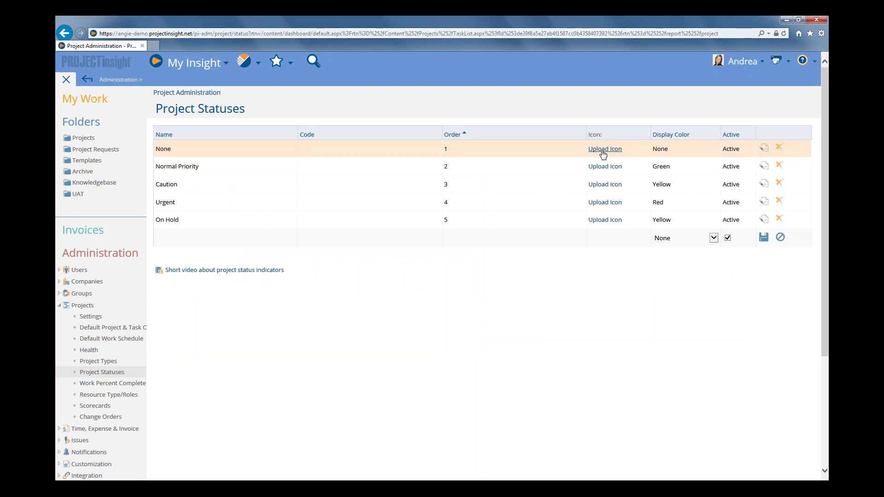
left_click(606, 221)
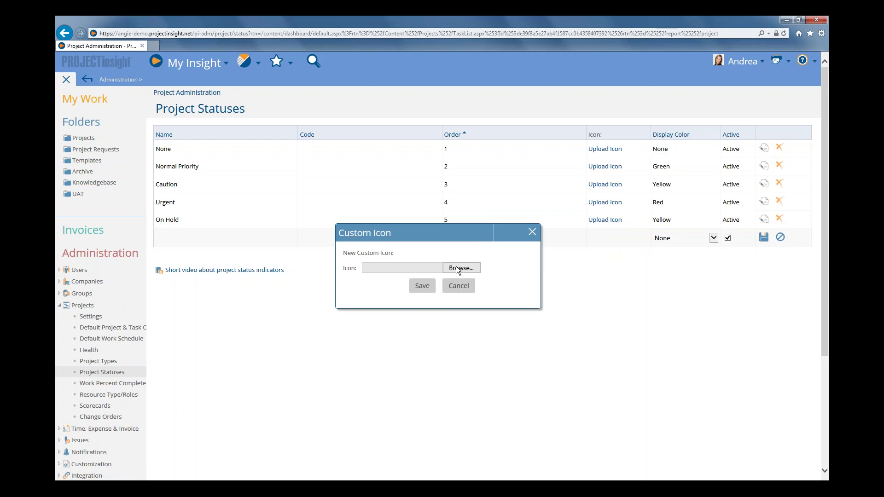
left_click(460, 288)
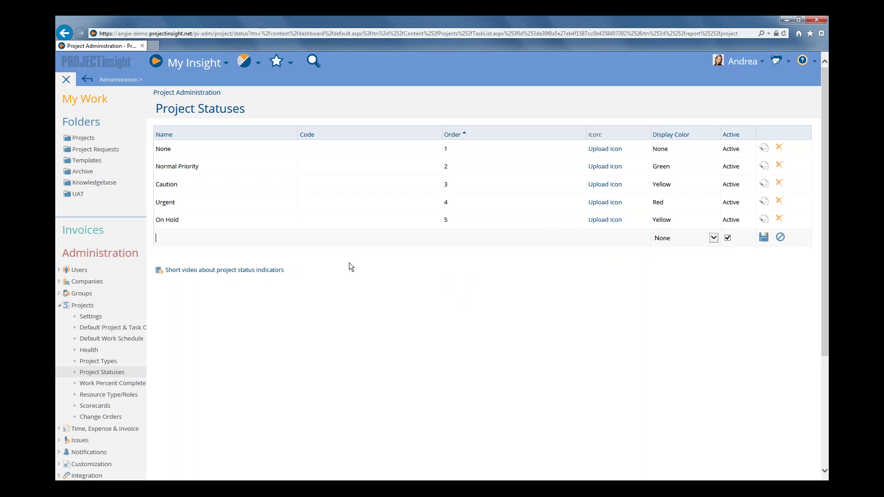
Save the Office Move Project's red status icon from the dashboard as LightRed.png in the 01 Files folder on drive C
left_click(205, 70)
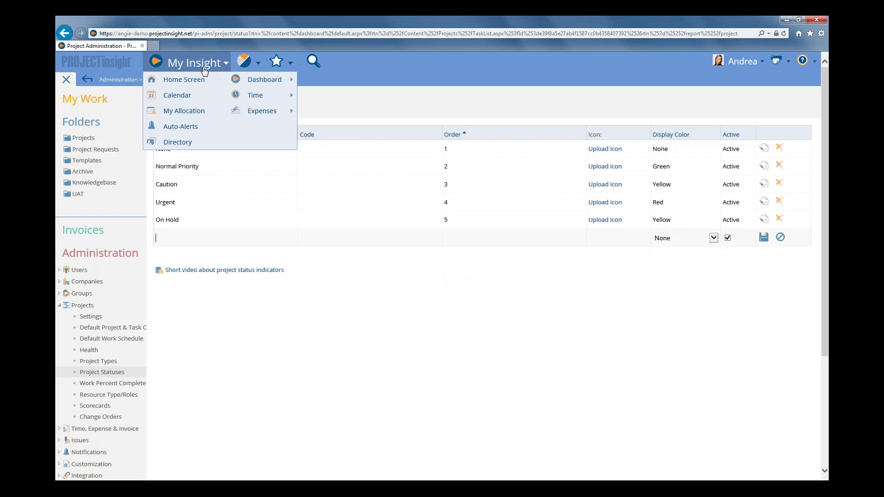
left_click(205, 69)
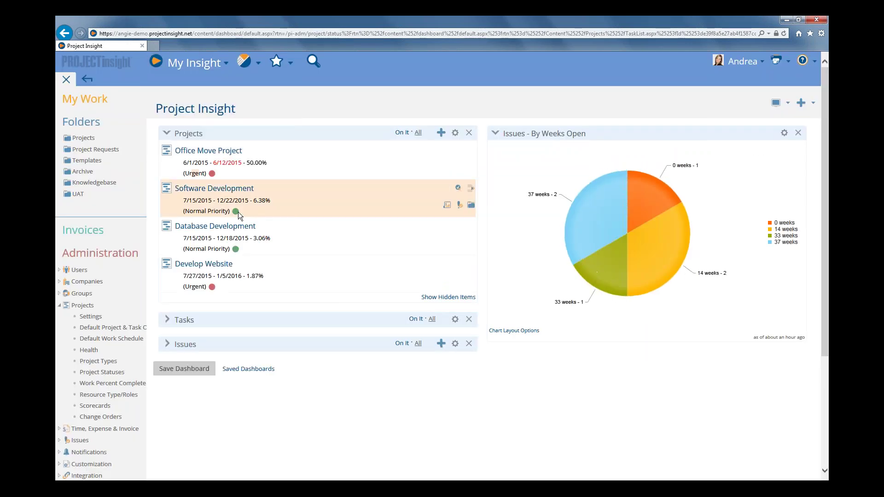
right_click(214, 175)
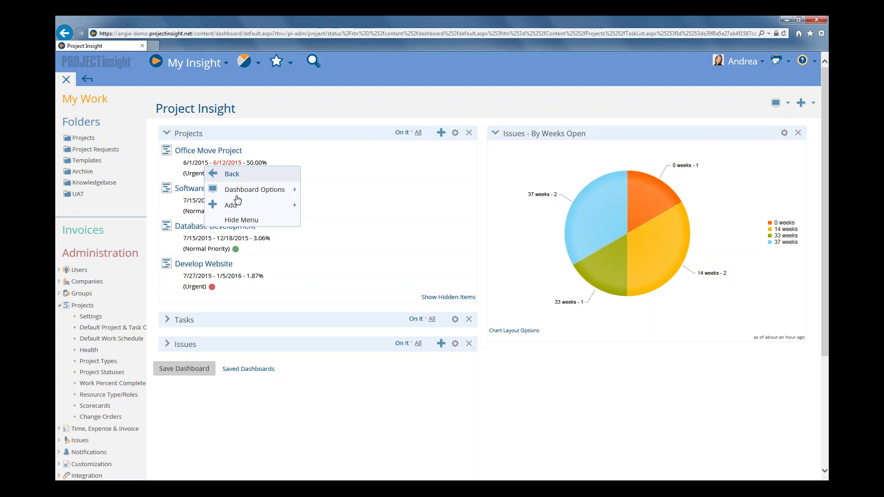
left_click(242, 220)
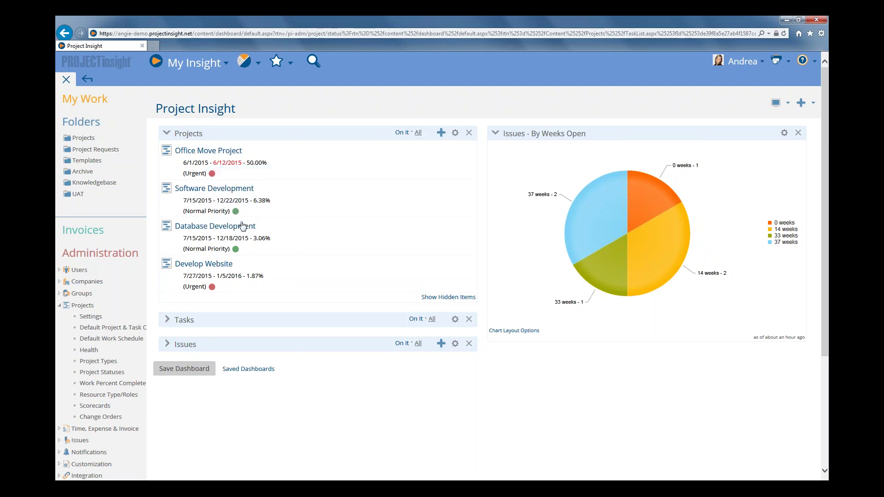
right_click(212, 174)
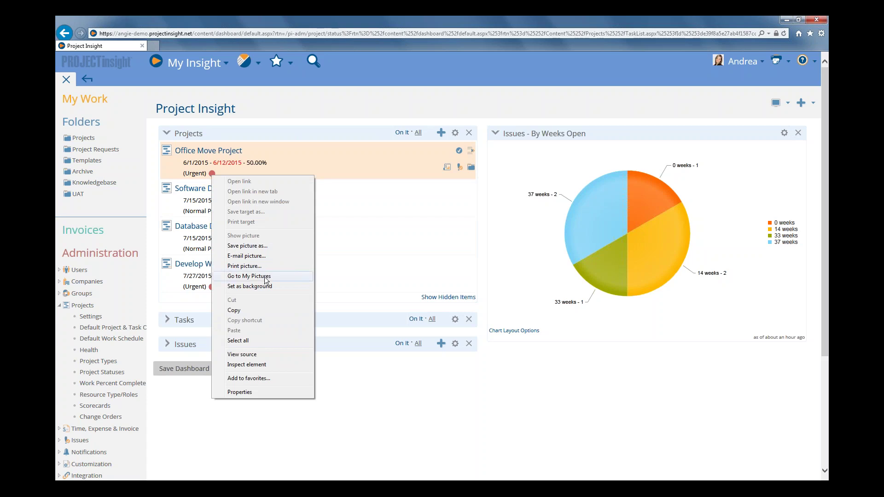
left_click(260, 247)
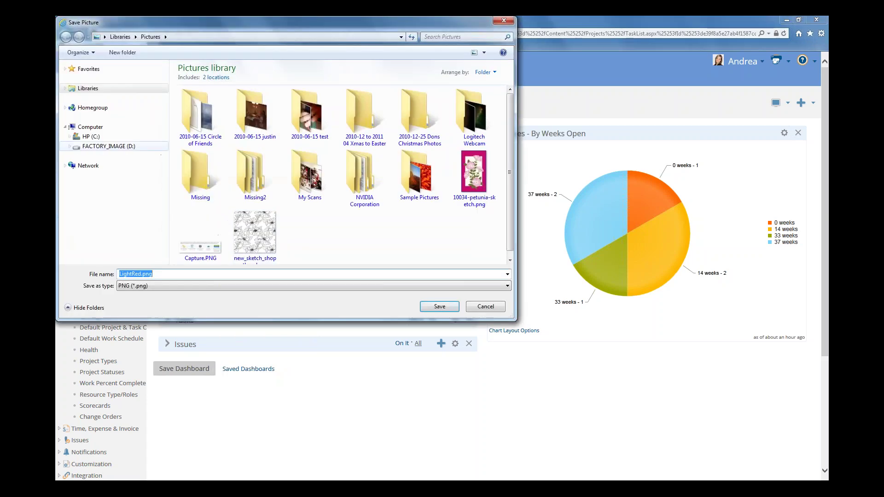
left_click(90, 138)
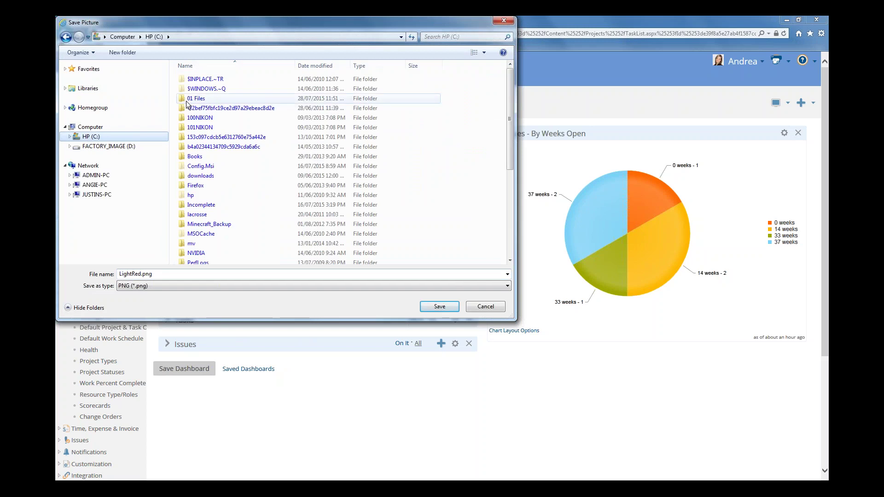
double_click(186, 99)
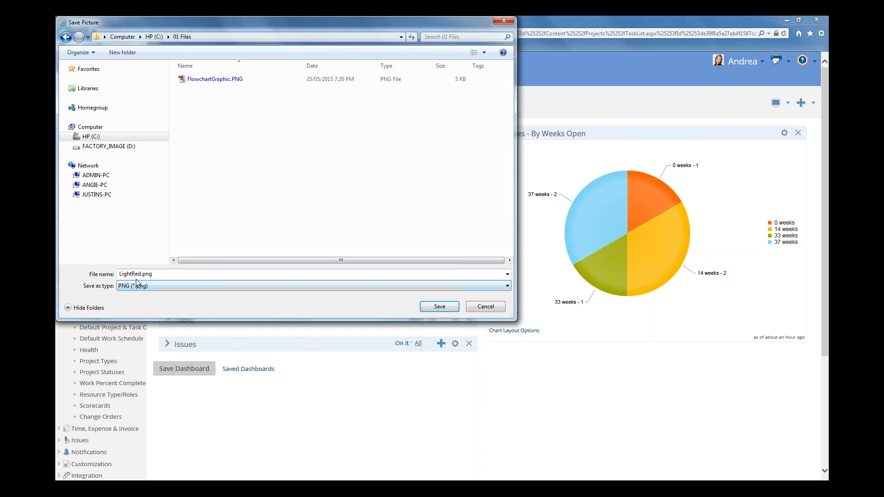
left_click(434, 307)
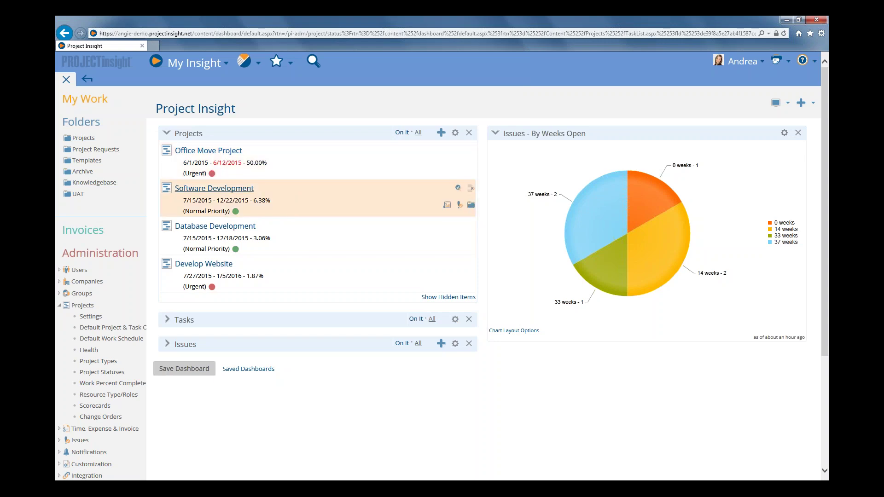
Review the Project Statuses page and the Work Percent Complete Types page in project administration
left_click(102, 372)
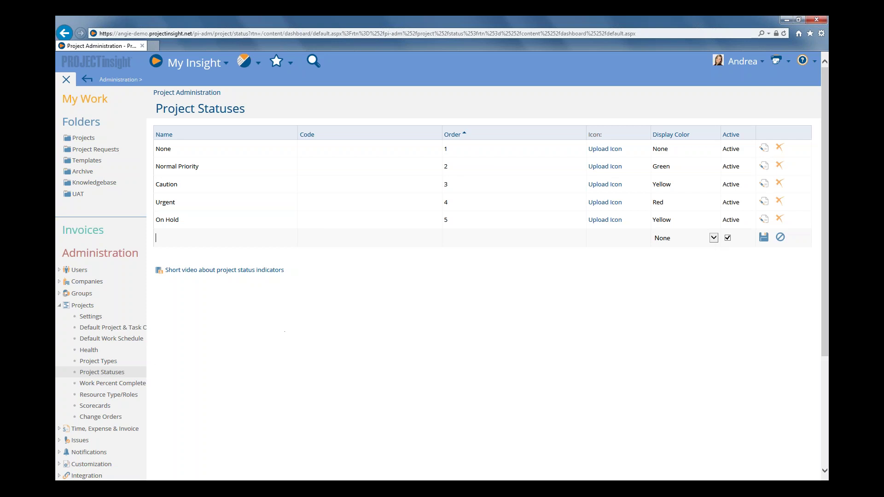
left_click(114, 385)
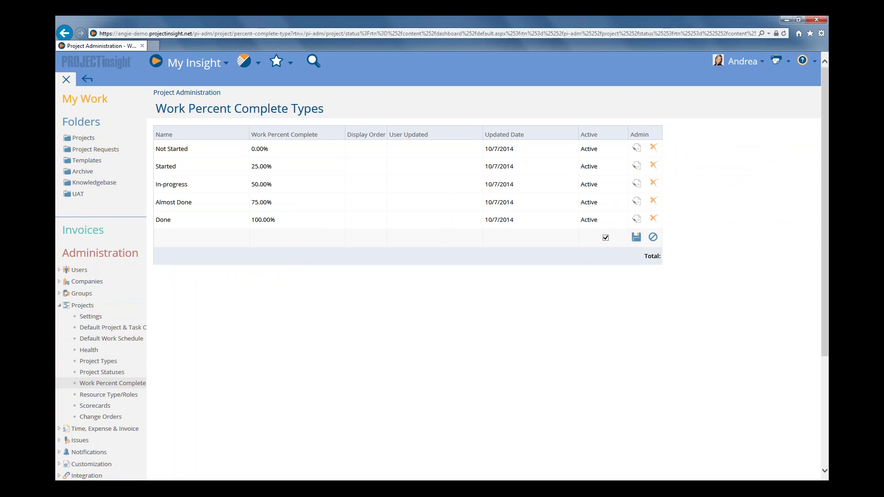
left_click(67, 80)
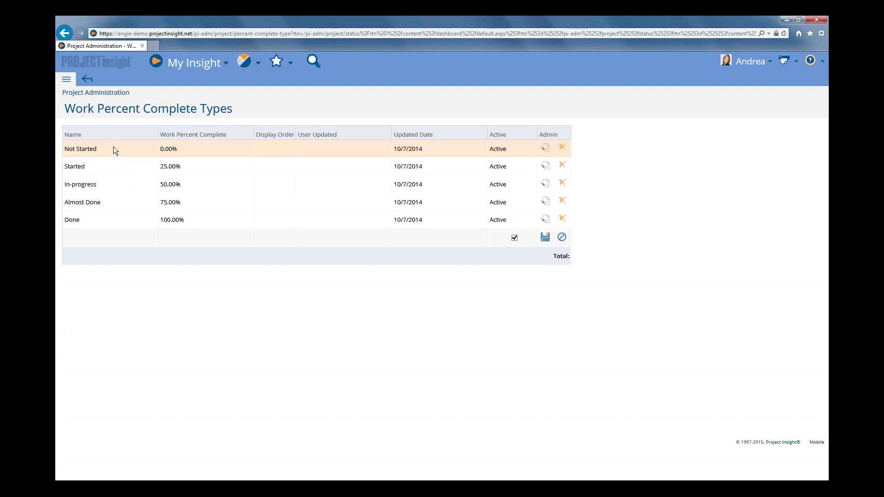
left_click(67, 80)
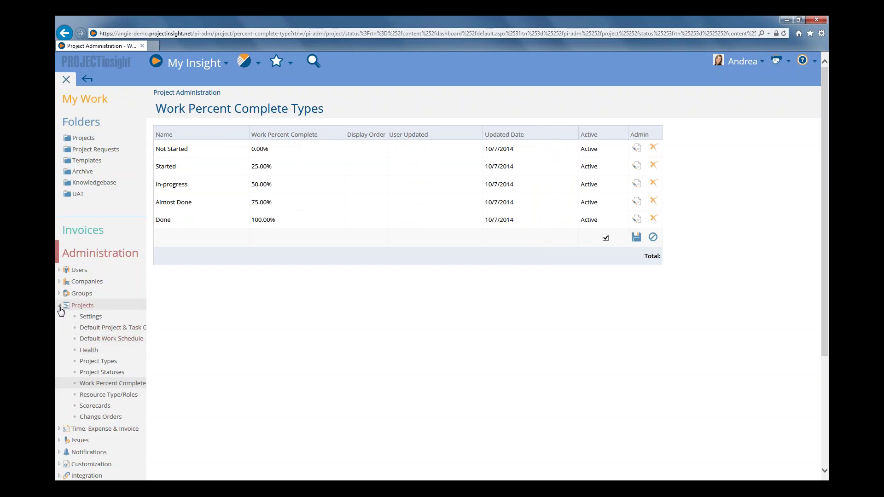
Open the Time & Expense Codes administration page and hide the side navigation
left_click(59, 306)
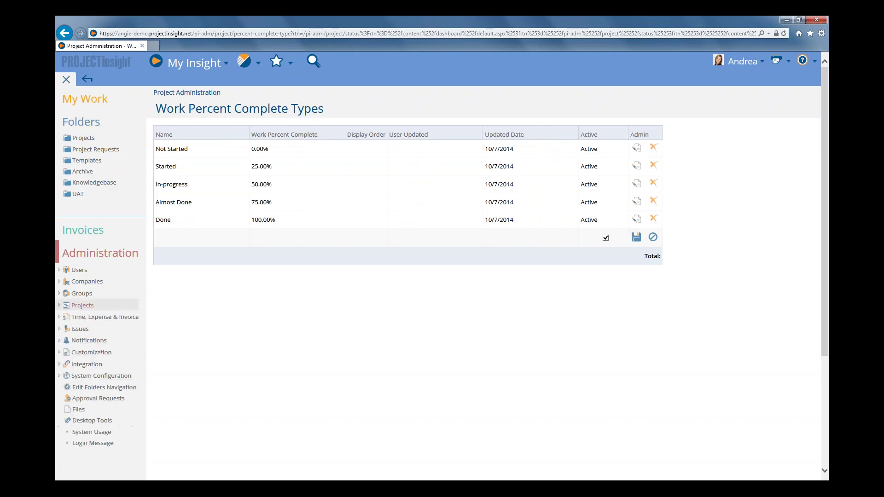
left_click(60, 318)
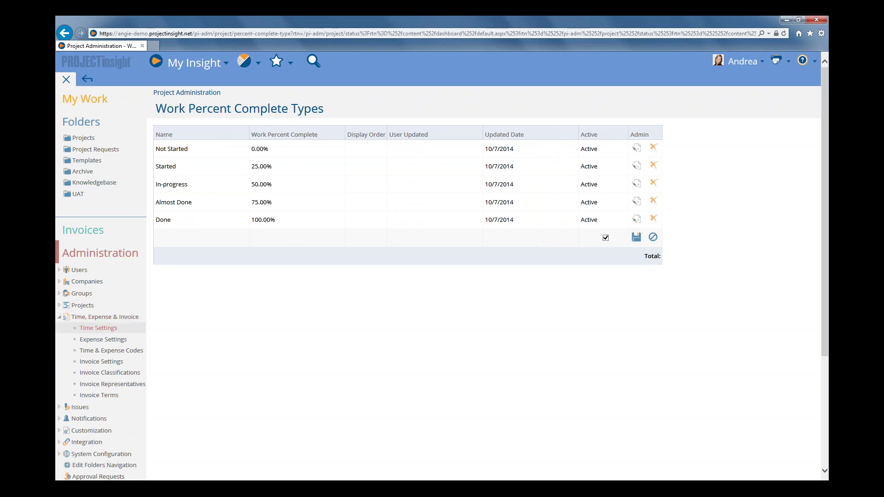
left_click(101, 354)
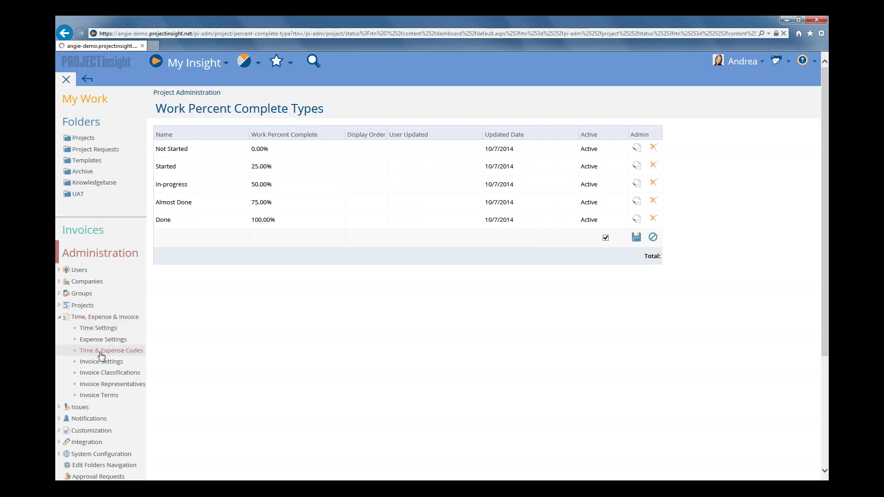
left_click(66, 81)
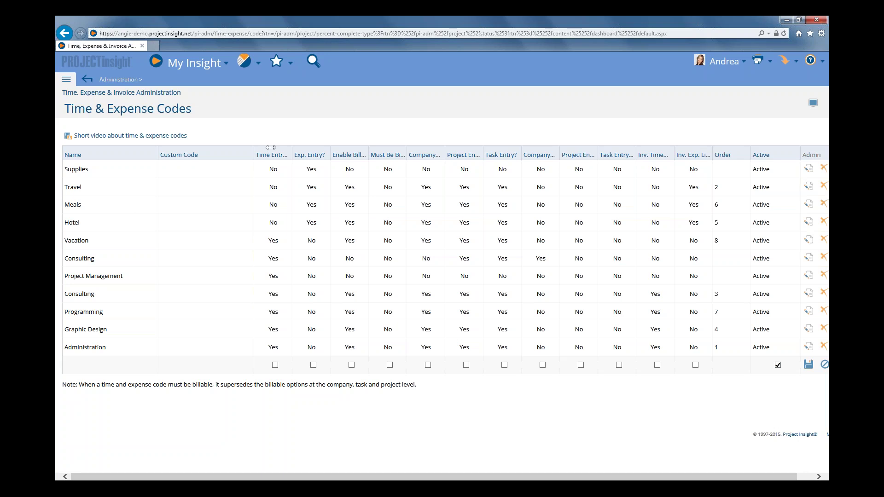
Widen the Time Entry? column and narrow the Name and Custom Code columns of the codes table
left_click_drag(270, 147, 278, 148)
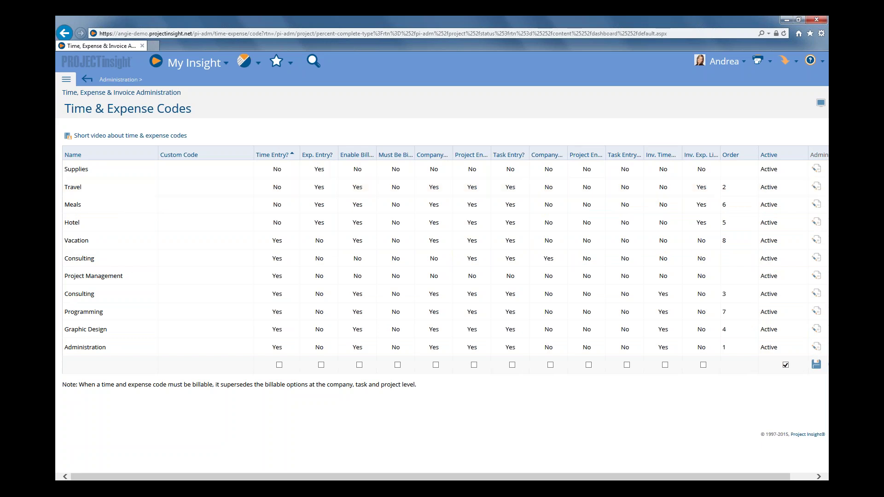
left_click_drag(254, 154, 200, 144)
left_click_drag(183, 145, 110, 150)
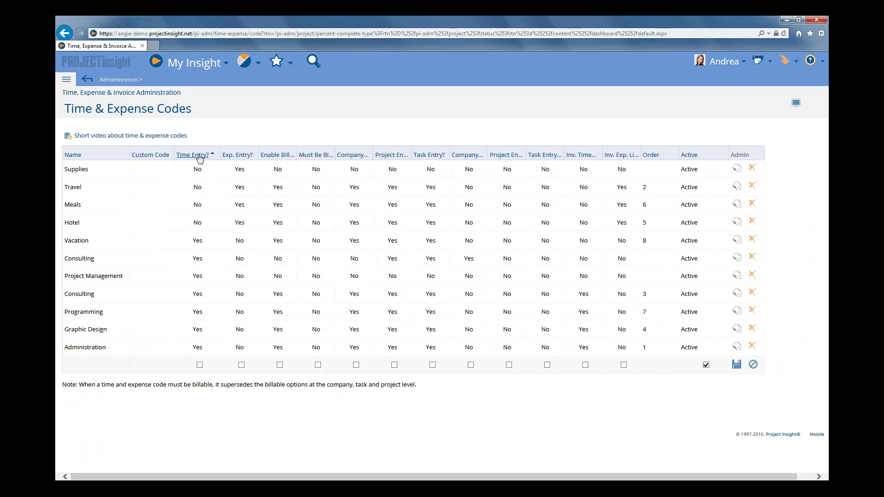
Start a new time and expense code named New Code with Time Entry?, Exp. Entry? and Enable Billable? turned on
left_click(78, 365)
type("New Code")
left_click(199, 365)
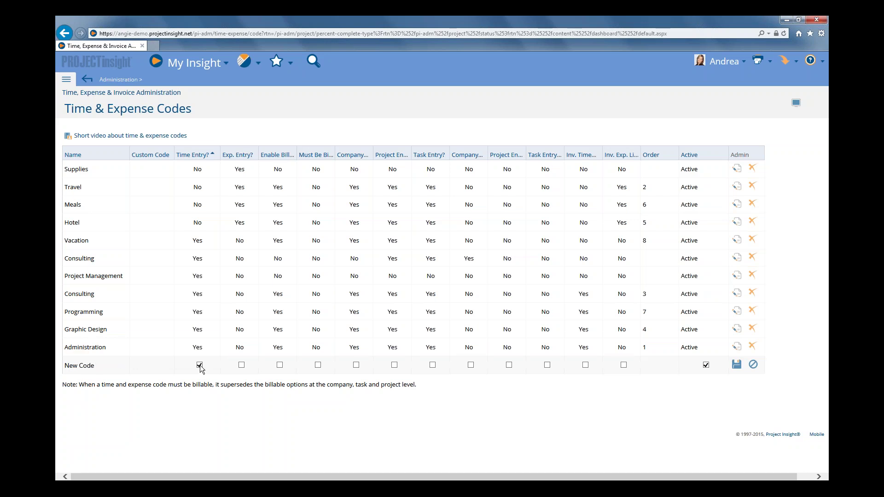
left_click(242, 366)
left_click_drag(288, 149, 303, 149)
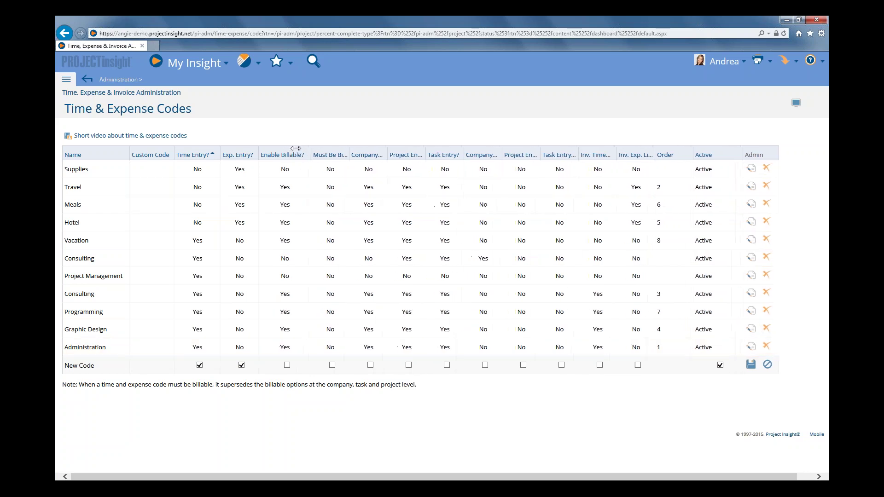
left_click(289, 363)
Widen the Must Be Billable?, Company Entry? and Project Entry? columns, and enable project and task entry for New Code
left_click_drag(334, 149, 348, 149)
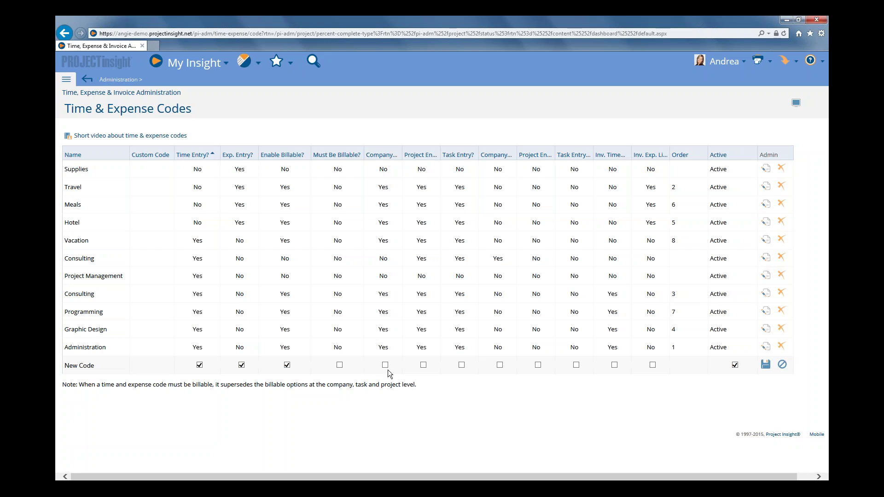
double_click(403, 151)
double_click(457, 151)
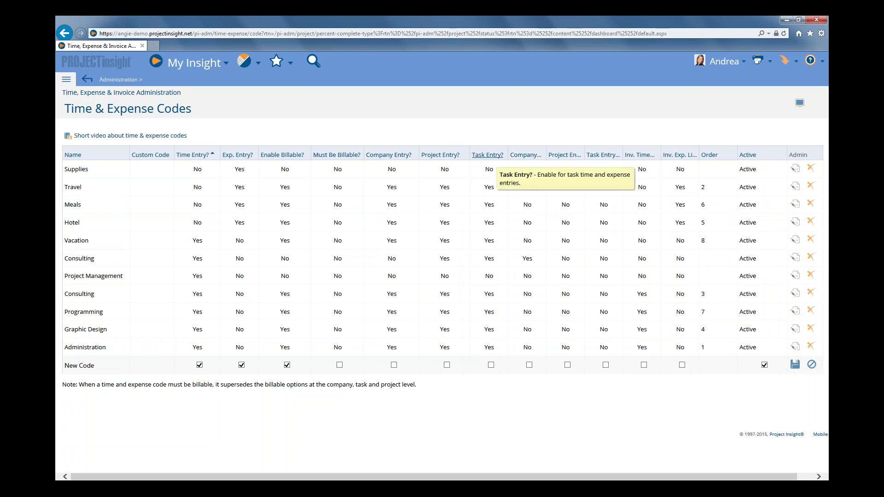
left_click(491, 364)
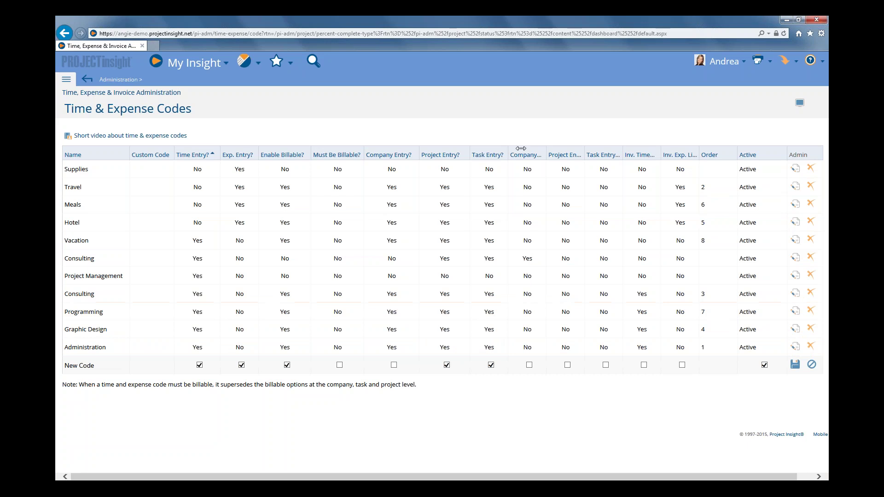
Widen the three entry description columns and require descriptions for New Code's project and company entries
left_click_drag(521, 149, 709, 149)
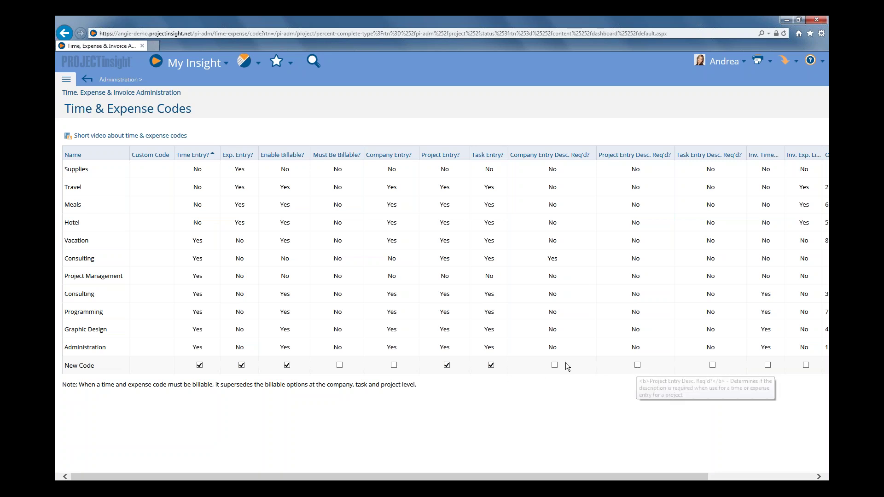
left_click(637, 365)
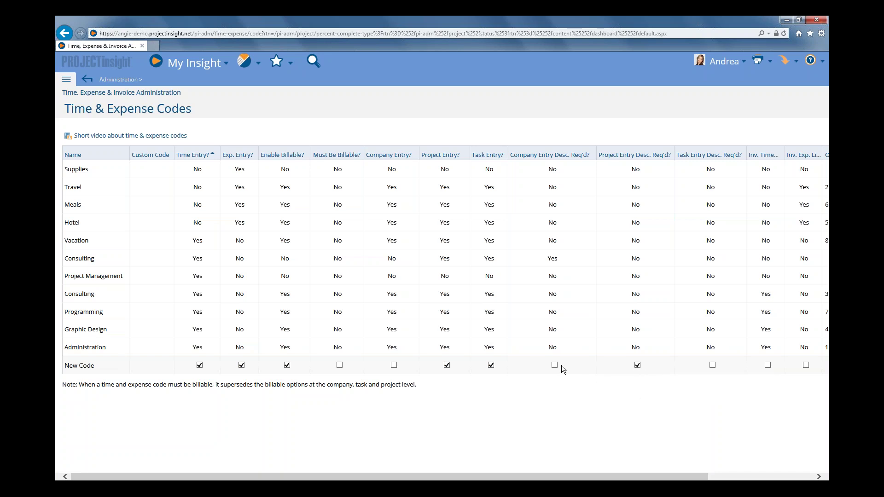
left_click(555, 366)
Widen the invoice time and expense line entry columns and enable both options for New Code
left_click_drag(549, 477, 680, 478)
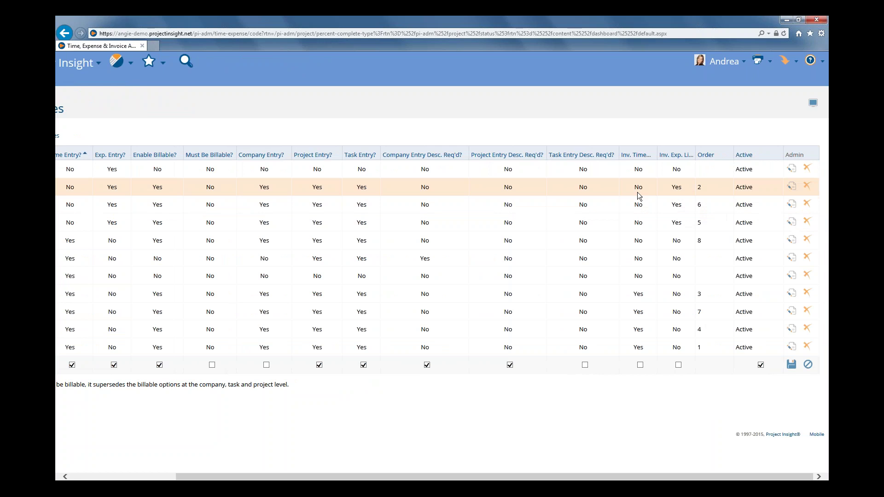
left_click_drag(646, 146, 716, 150)
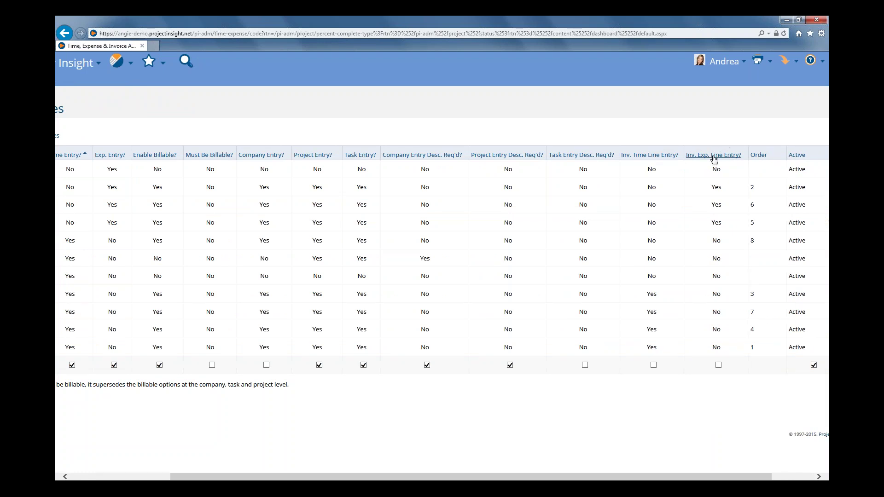
left_click(653, 365)
left_click(718, 365)
left_click_drag(444, 478, 276, 461)
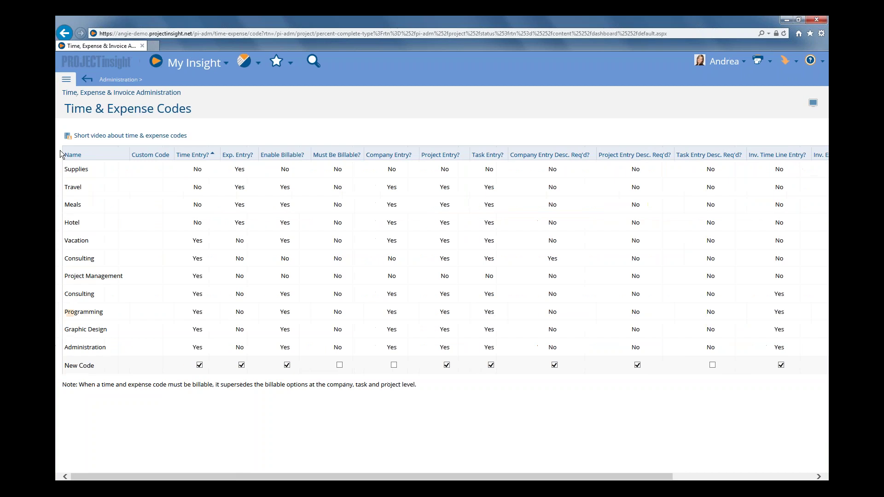
Show the side navigation, open the Departments page in user administration, and look at the My Insight options including Directory
left_click(66, 81)
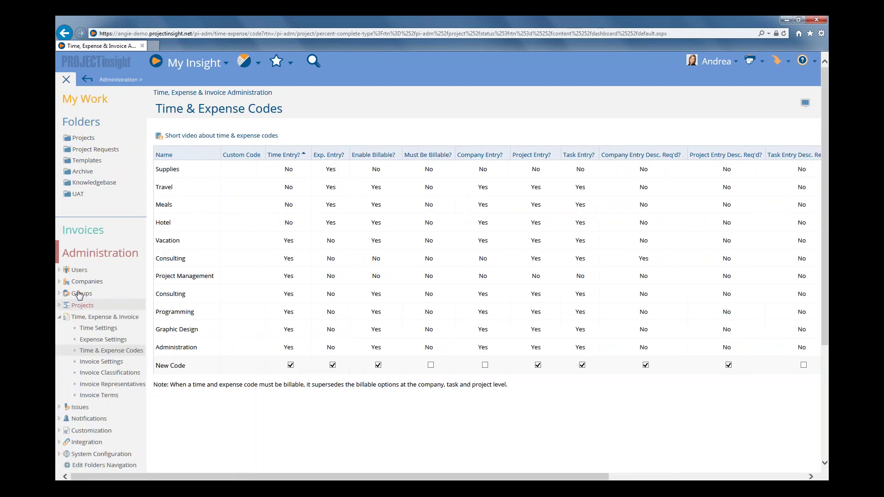
left_click(58, 272)
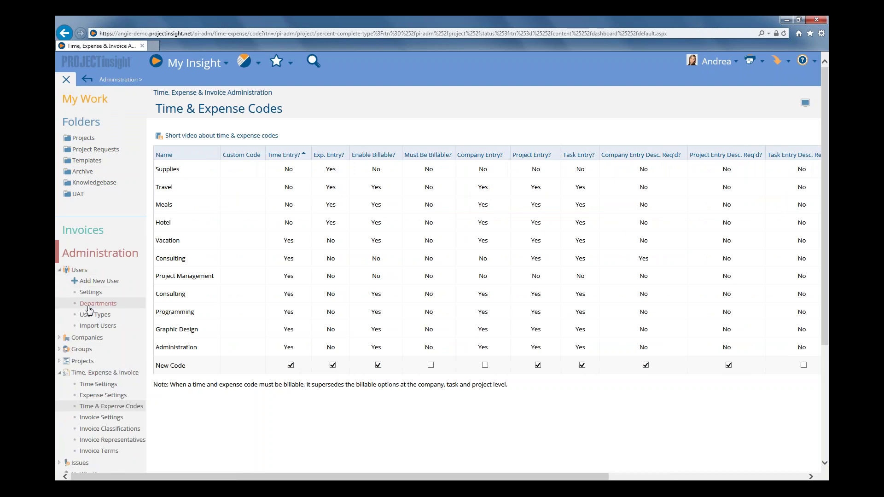
left_click(113, 305)
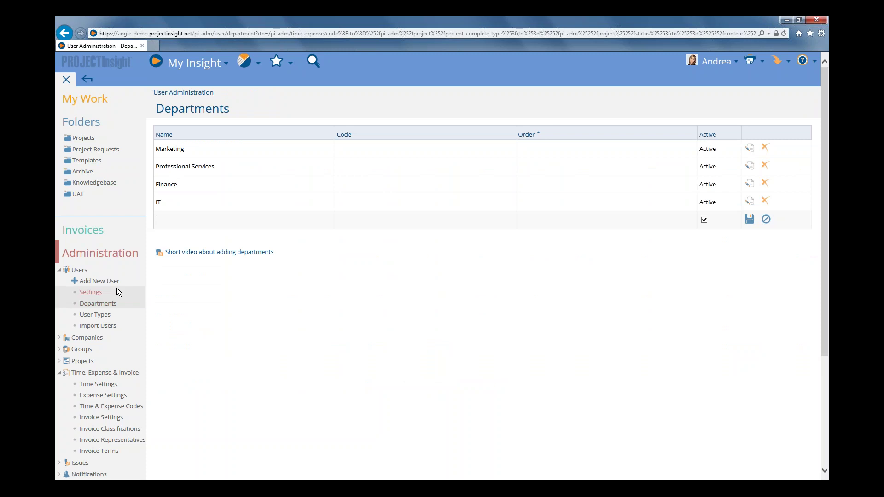
left_click(196, 62)
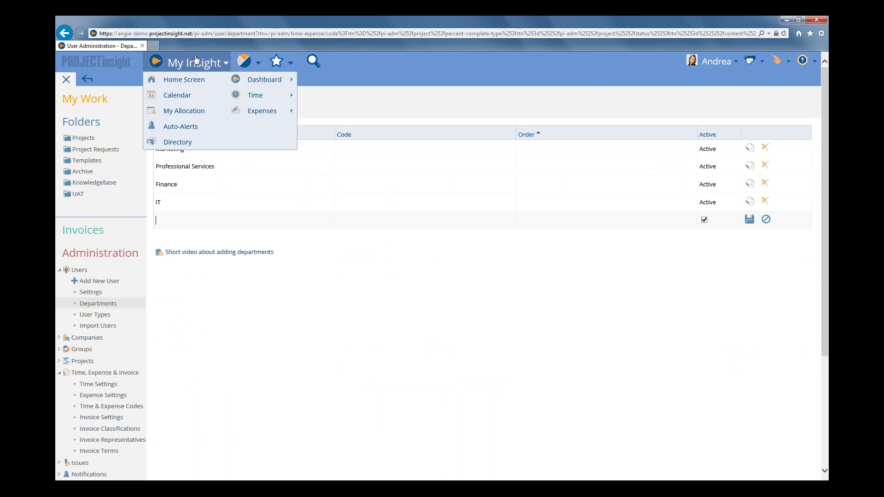
left_click(181, 147)
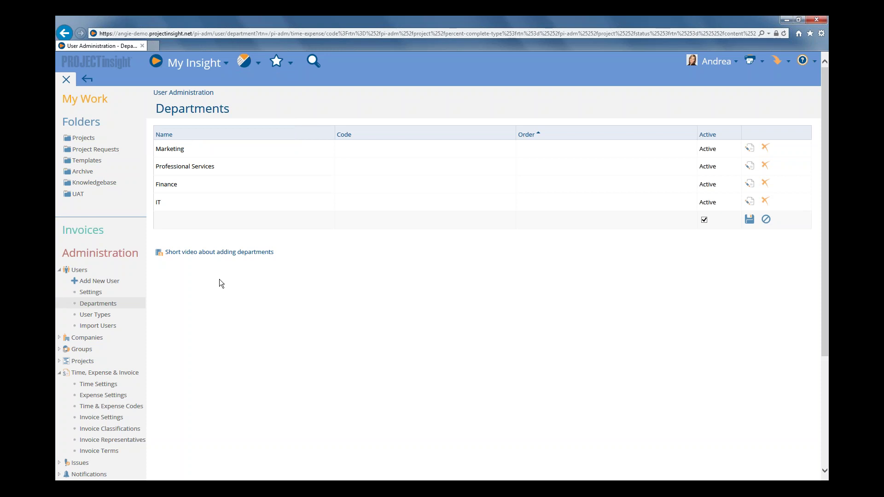
Open the User Types page in user administration and review the user types and the My Insight options
left_click(102, 316)
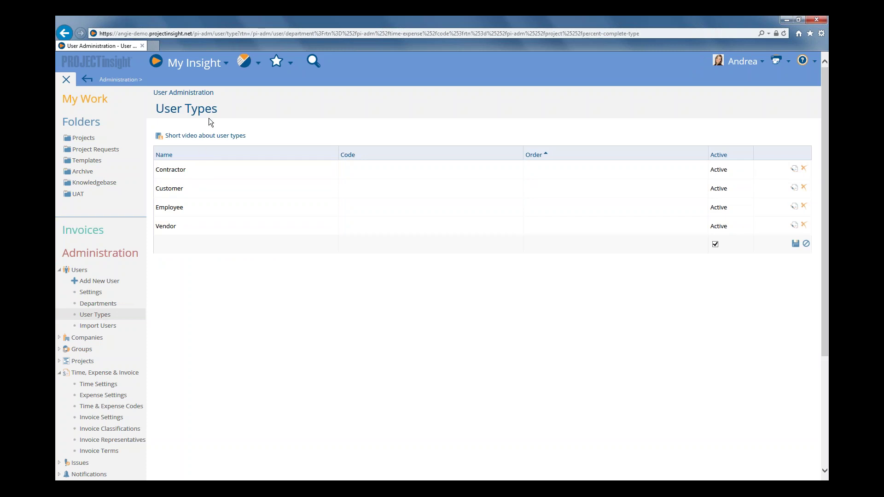
left_click(194, 63)
left_click(240, 241)
Collapse the user and time administration sections and open the Resource Type/Roles page in project administration
left_click(60, 270)
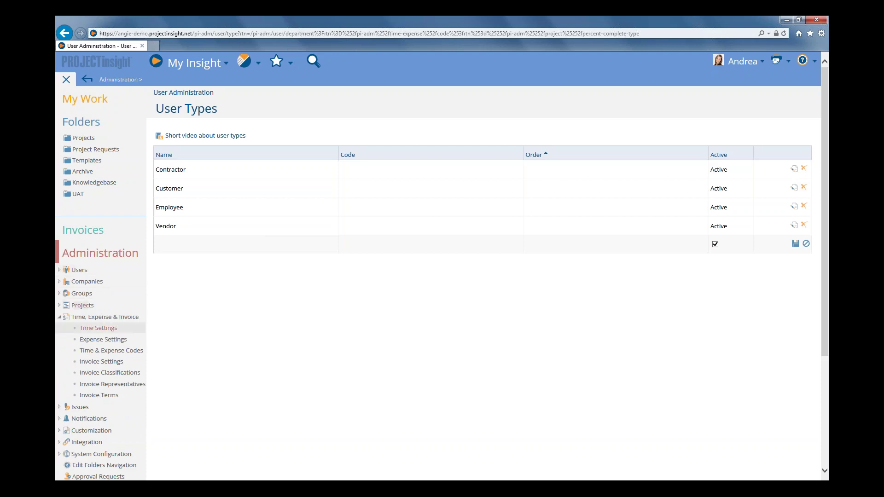
left_click(59, 317)
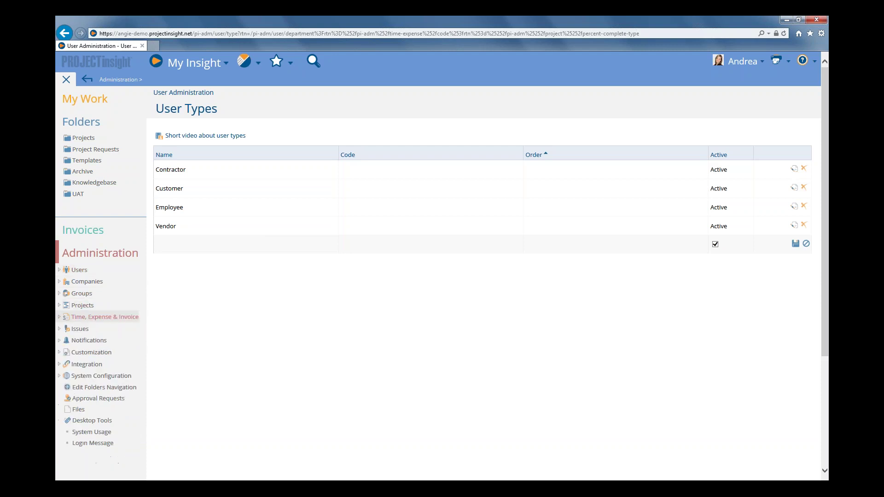
left_click(59, 305)
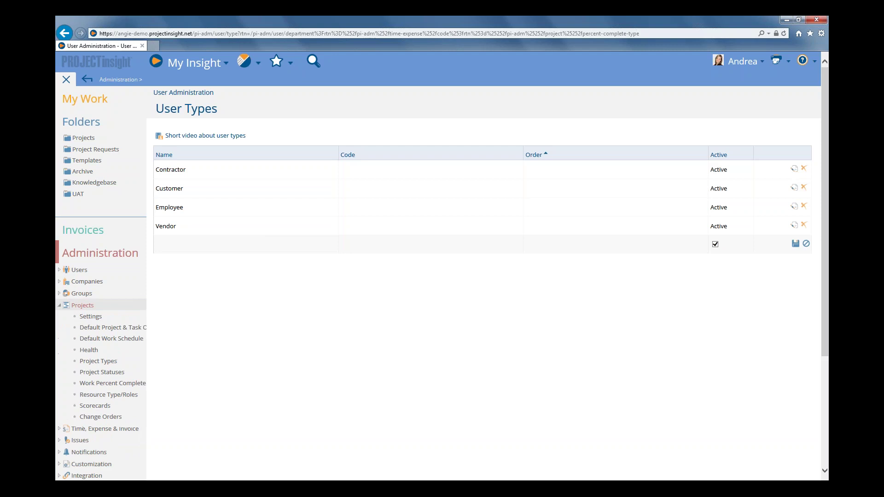
left_click(109, 395)
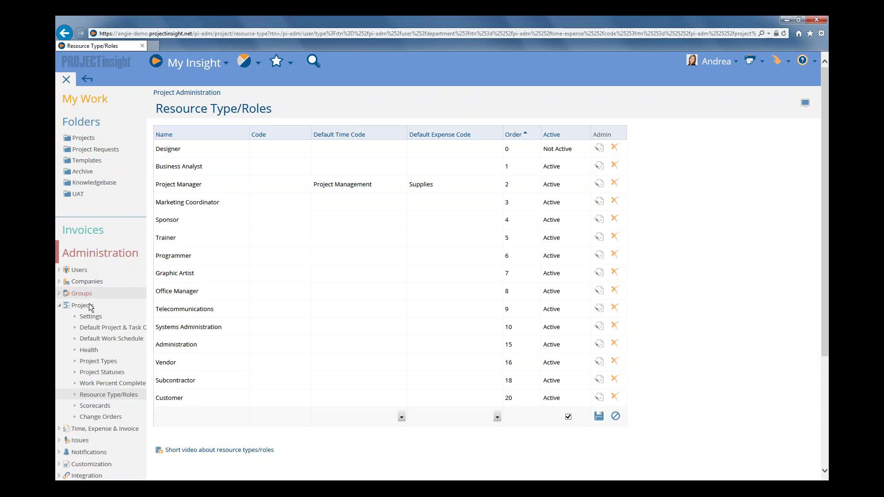
Collapse the project administration section and open the Issue Types page in issue administration
left_click(59, 306)
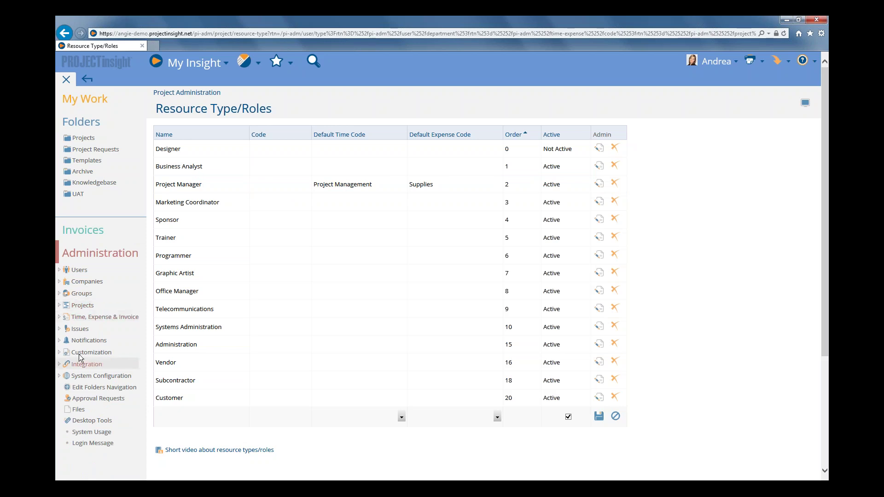
left_click(60, 330)
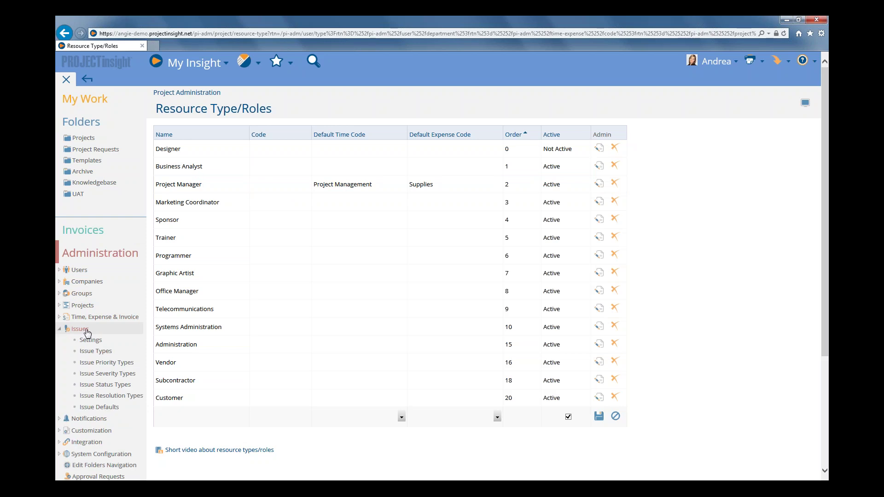
left_click(95, 351)
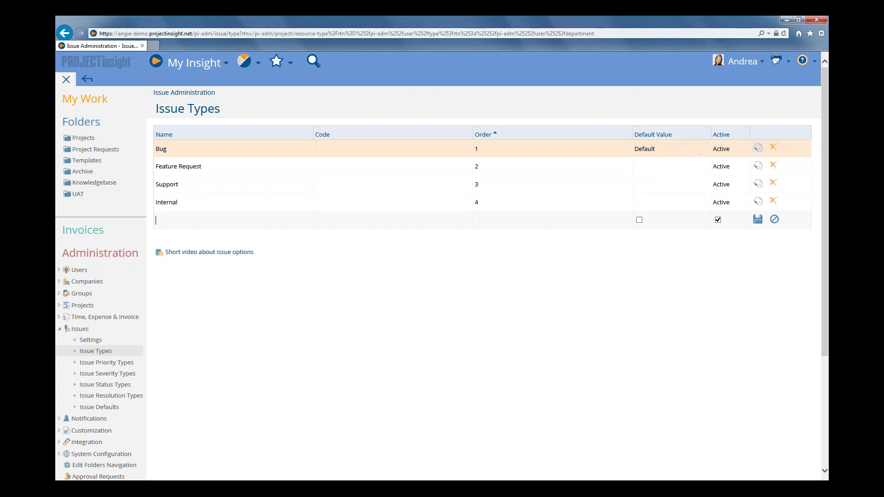
Edit the Bug issue type's default value setting and save the row
left_click(758, 148)
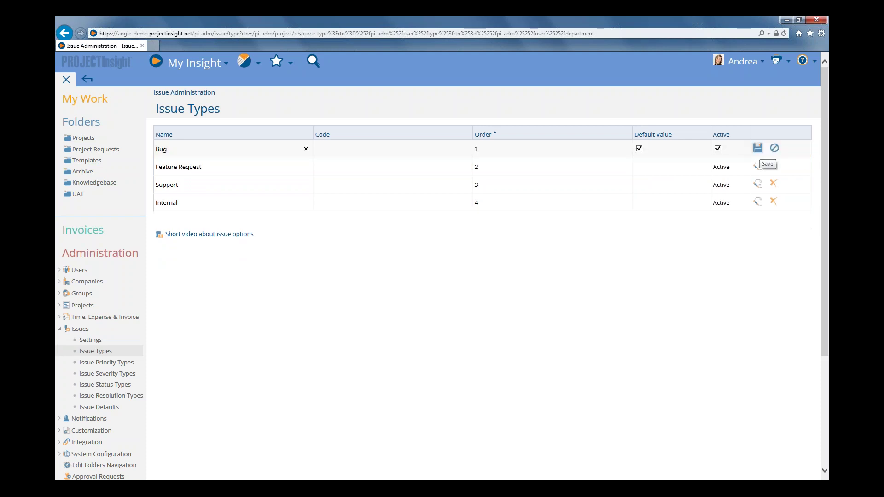
left_click(639, 149)
left_click(758, 150)
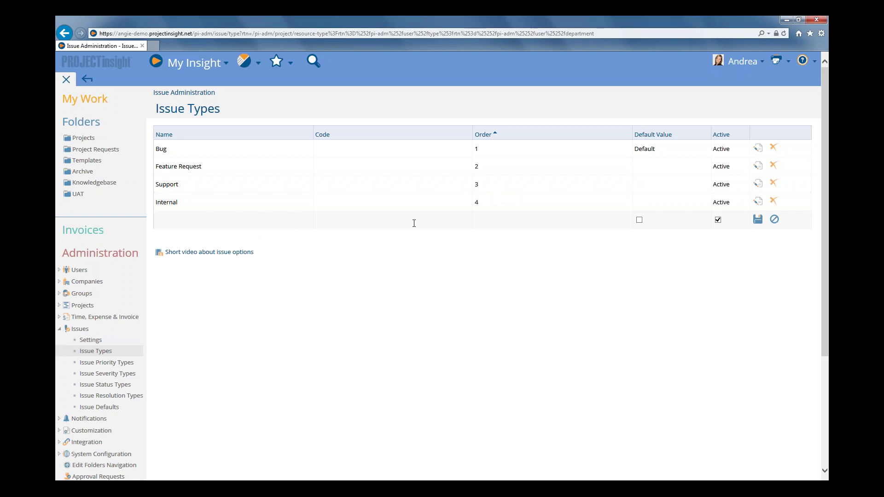
Review the Issue Priority Types, Issue Severity Types, Issue Status Types and Issue Resolution Types pages in issue administration
left_click(128, 367)
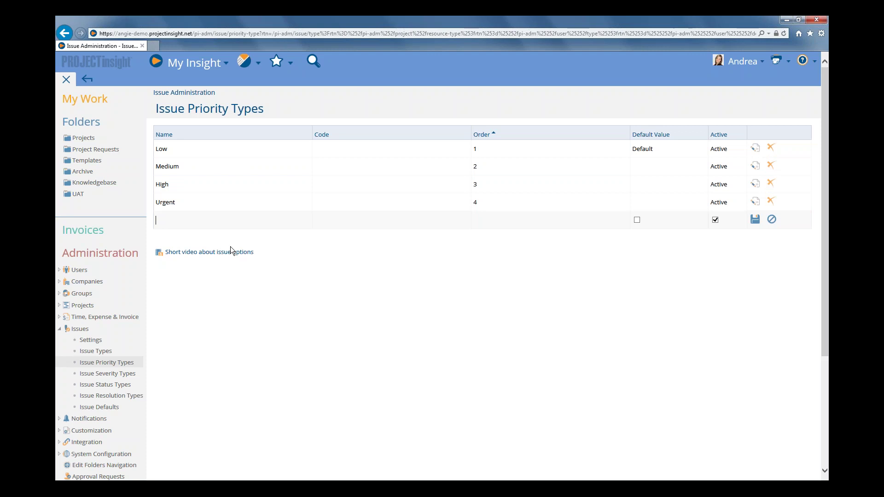
left_click(107, 373)
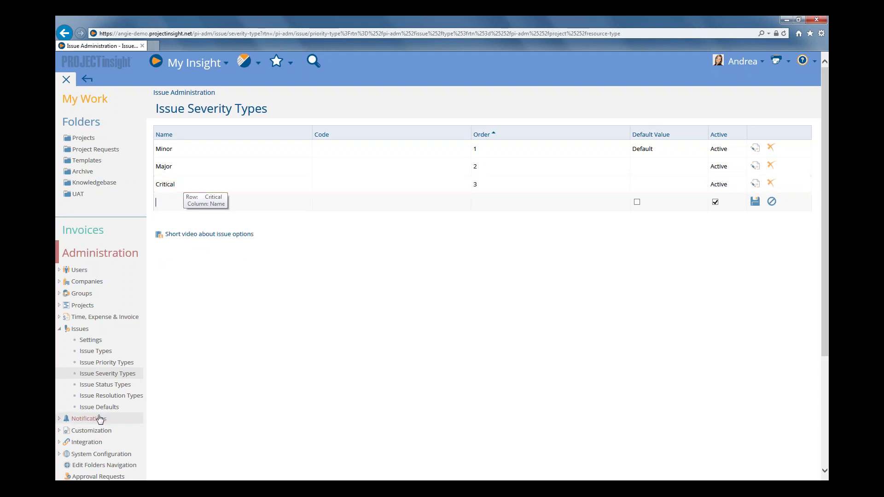
left_click(104, 386)
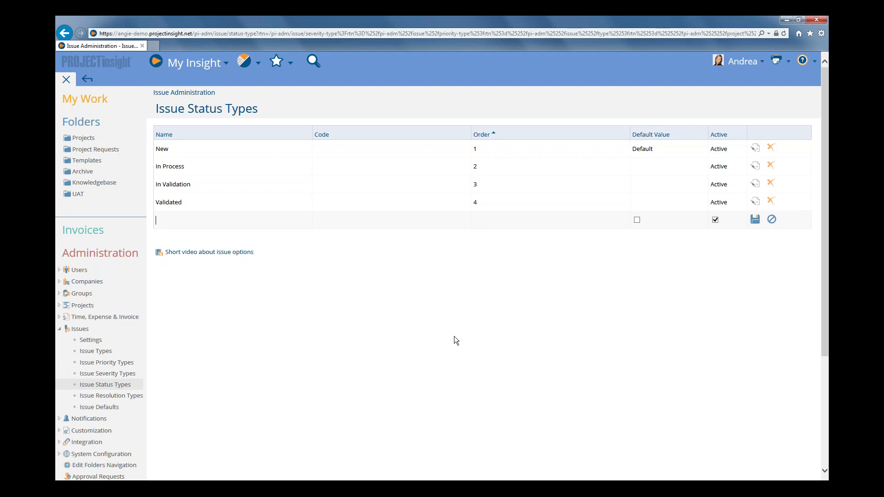
left_click(103, 397)
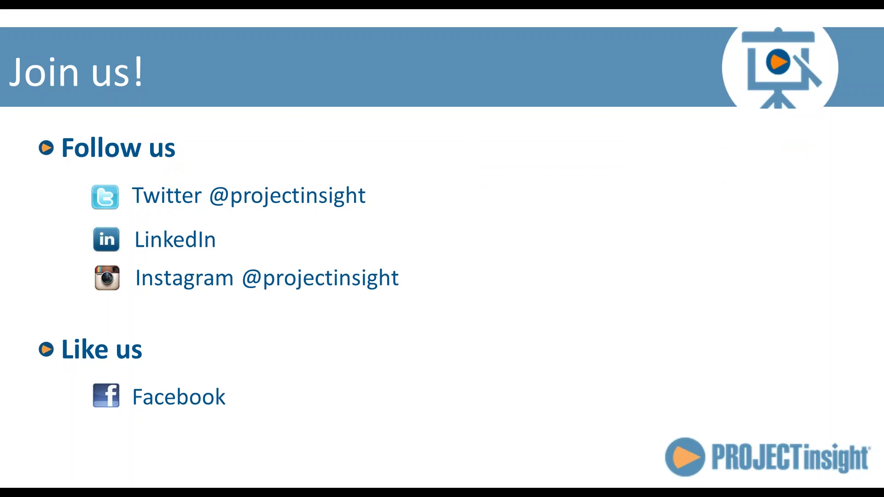
left_click(738, 272)
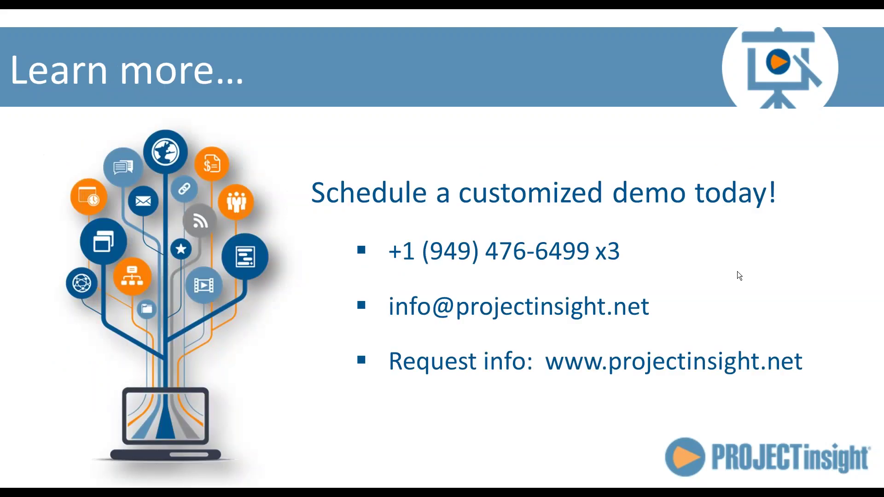